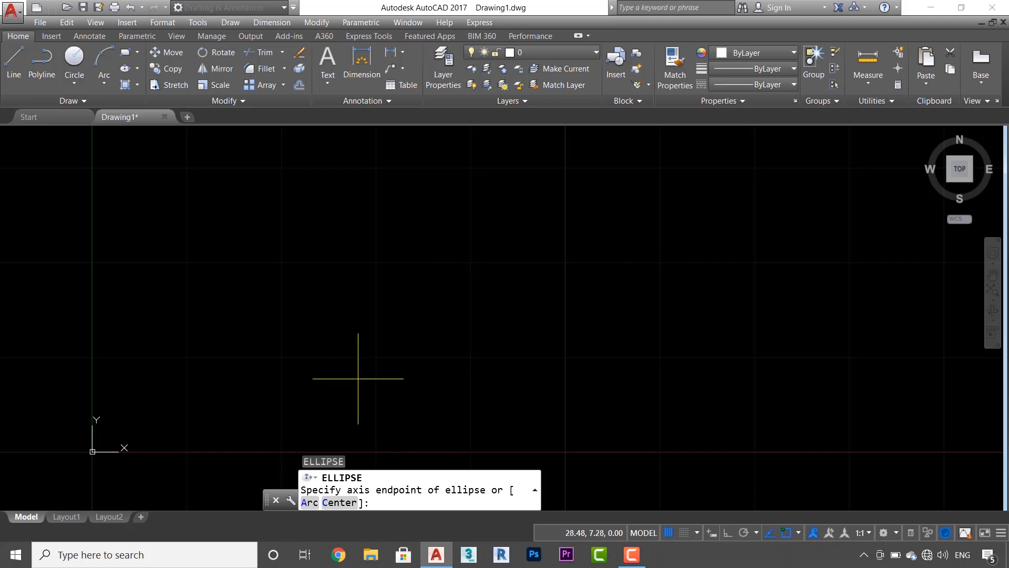
Draw an ellipse from an axis endpoint with Ortho on, making the horizontal axis 50 long and the distance to the other axis 20
click(245, 314)
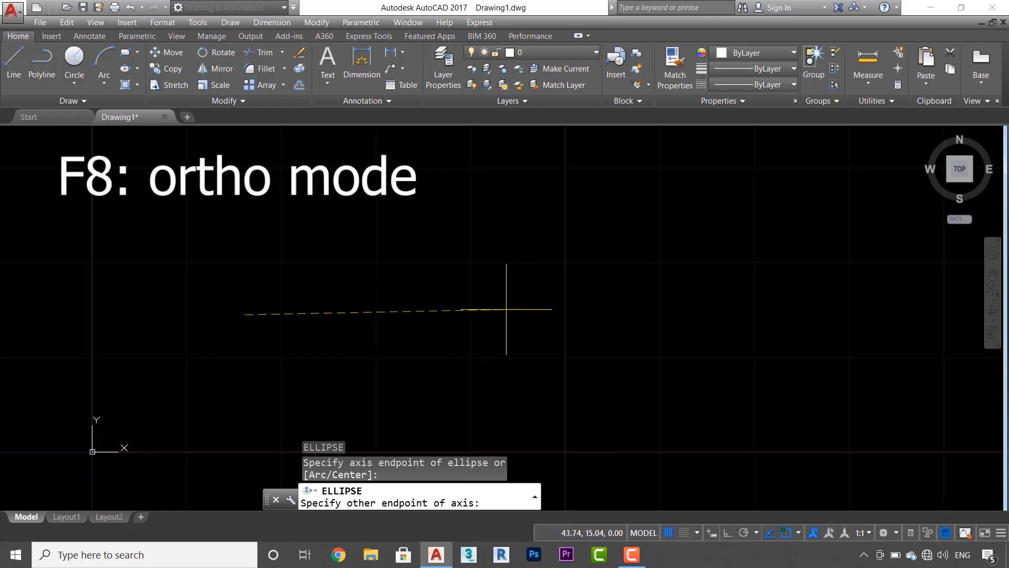
key(F8)
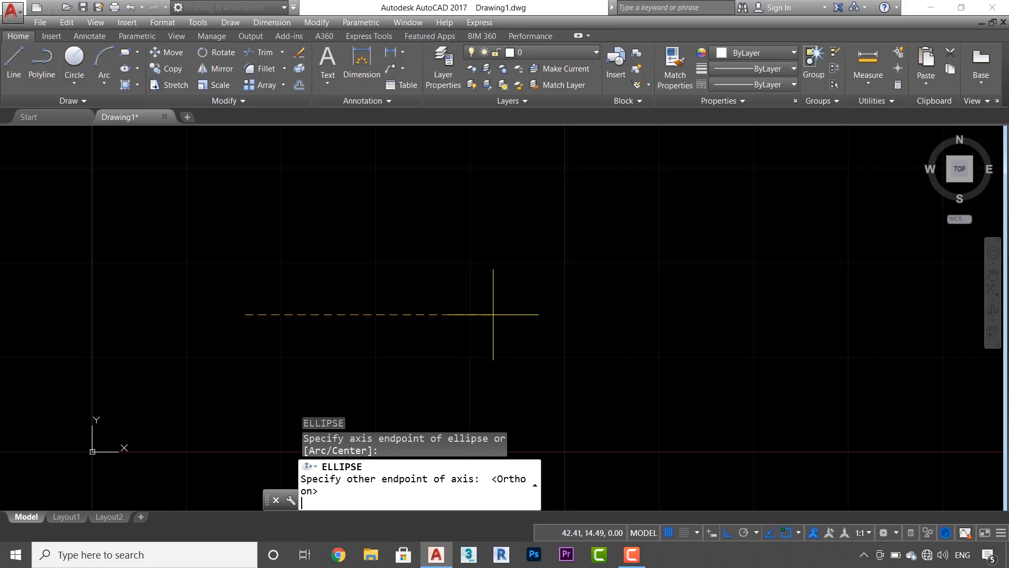
text(50)
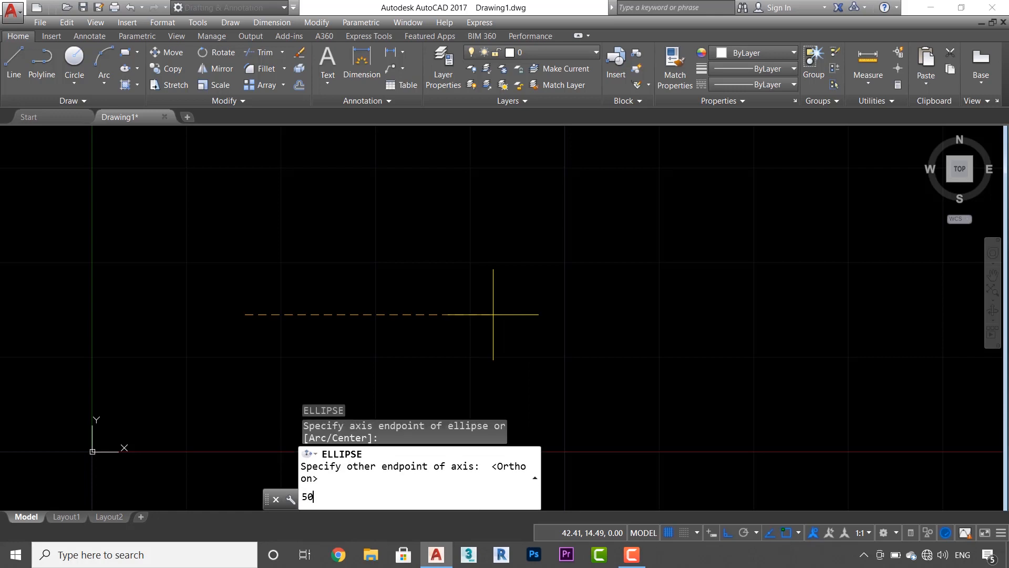
key(Return)
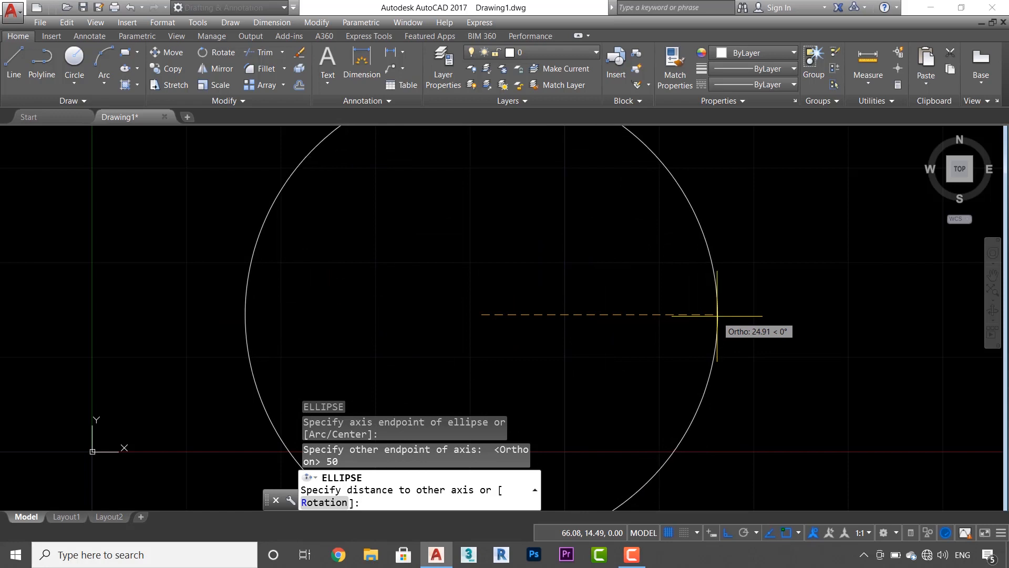
scroll(580, 314, down, 1)
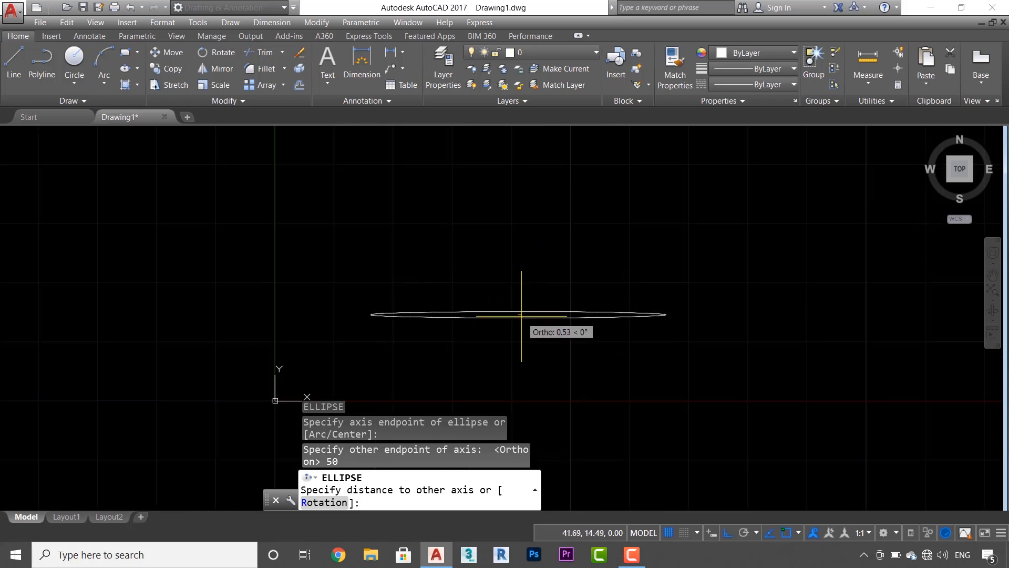
scroll(522, 315, up, 4)
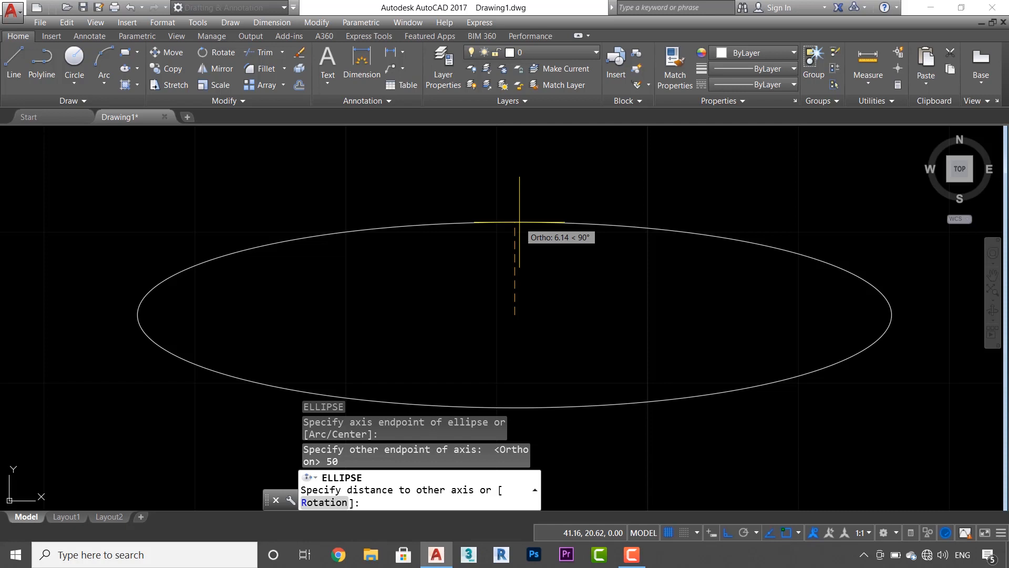
text(20)
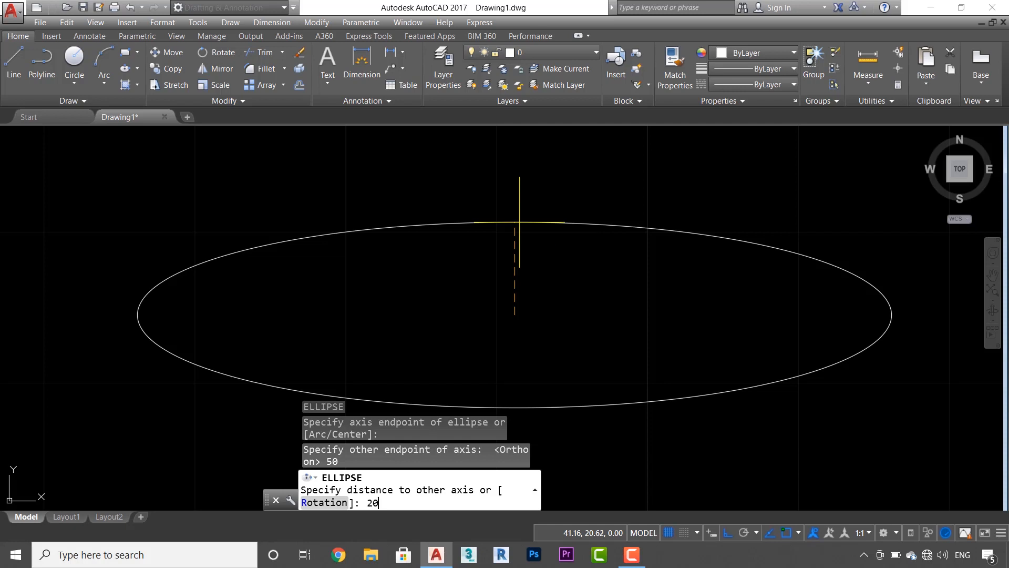
key(Return)
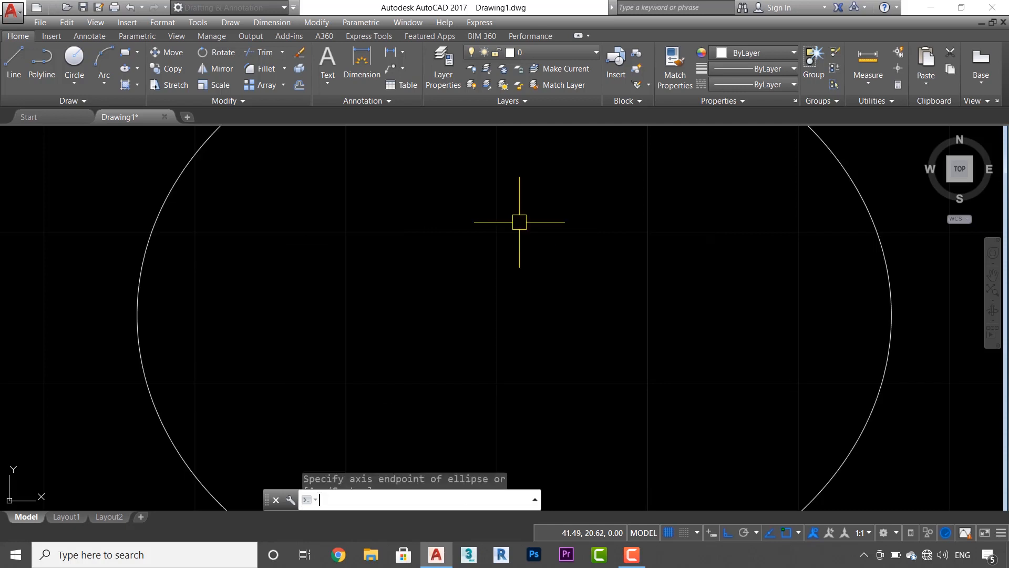
scroll(530, 285, down, 2)
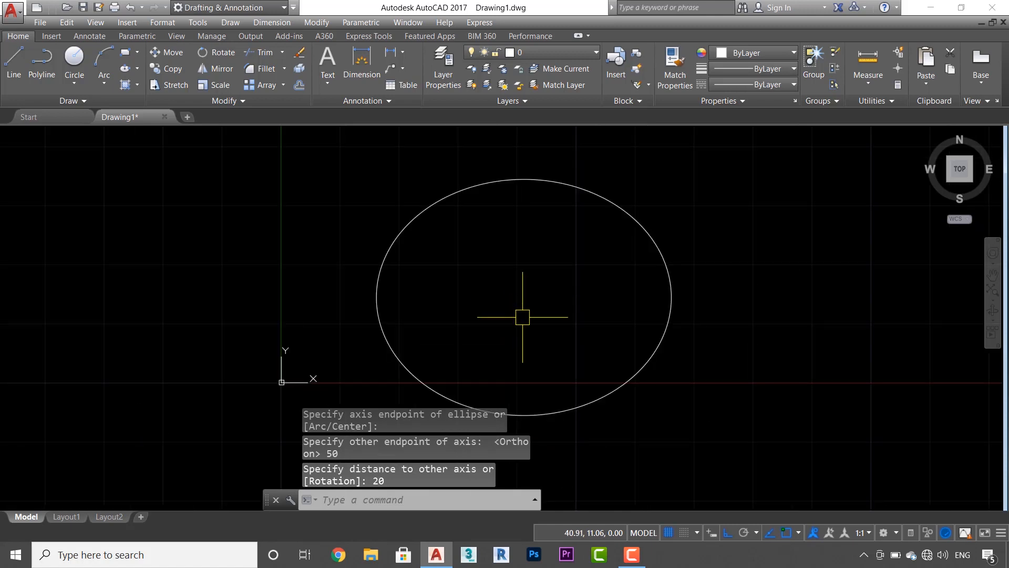
mouse_move(577, 285)
middle_down()
mouse_move(554, 331)
mouse_move(557, 229)
middle_up()
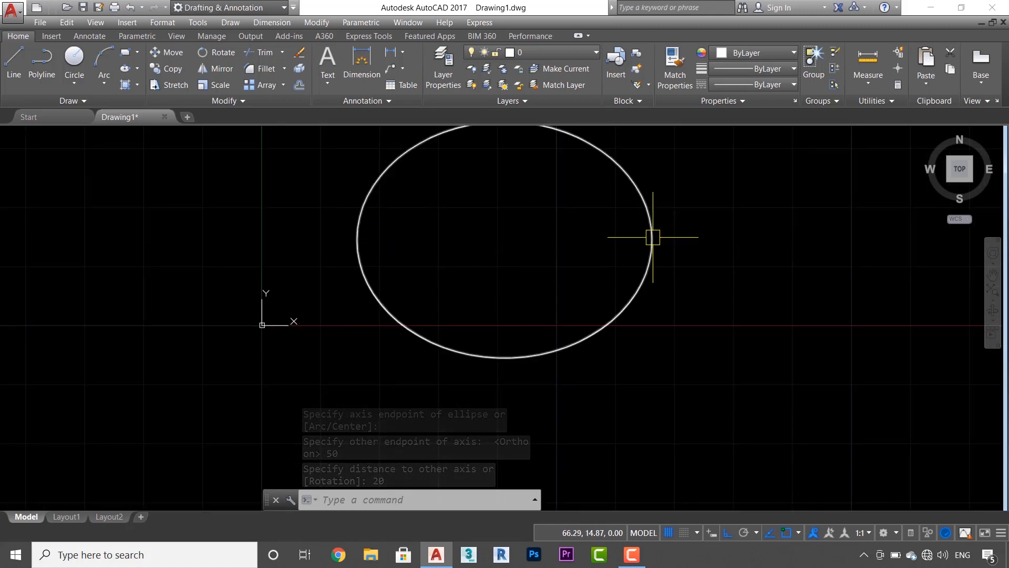
mouse_move(648, 234)
middle_down()
mouse_move(642, 282)
mouse_move(613, 284)
middle_up()
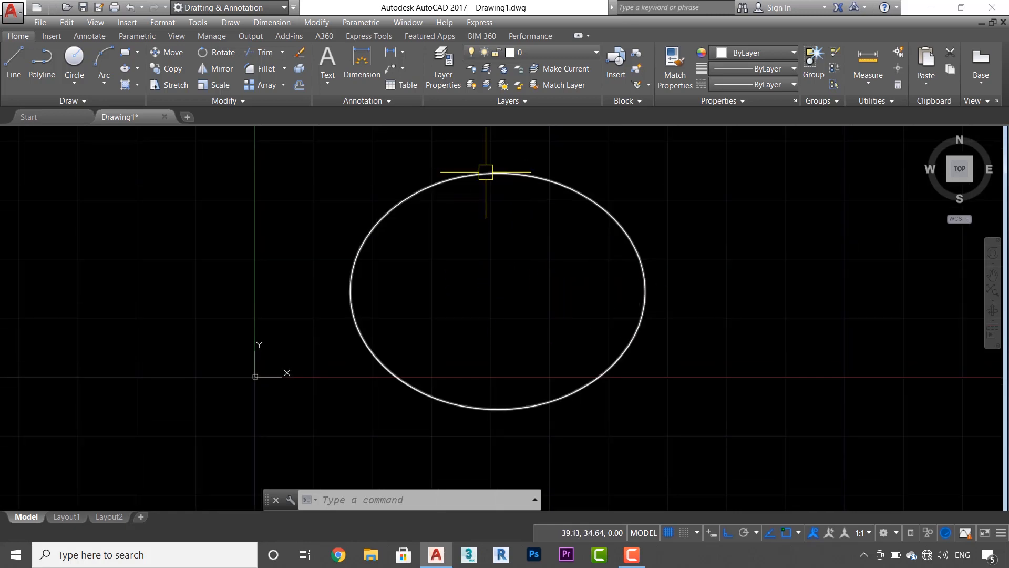
Add a linear dimension across the ellipse's full horizontal axis, with the dimension line placed above the ellipse
mouse_move(486, 172)
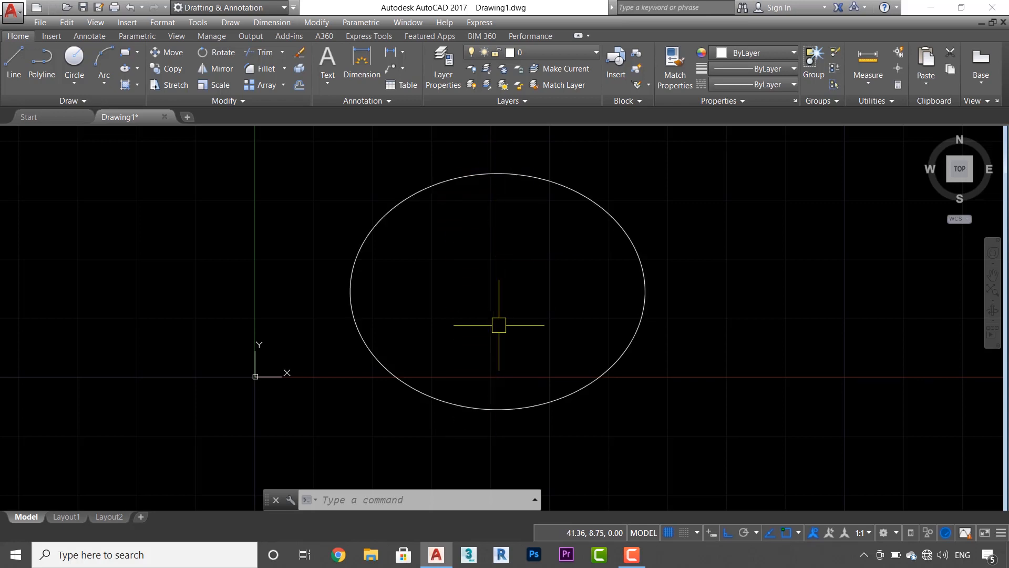
mouse_move(502, 402)
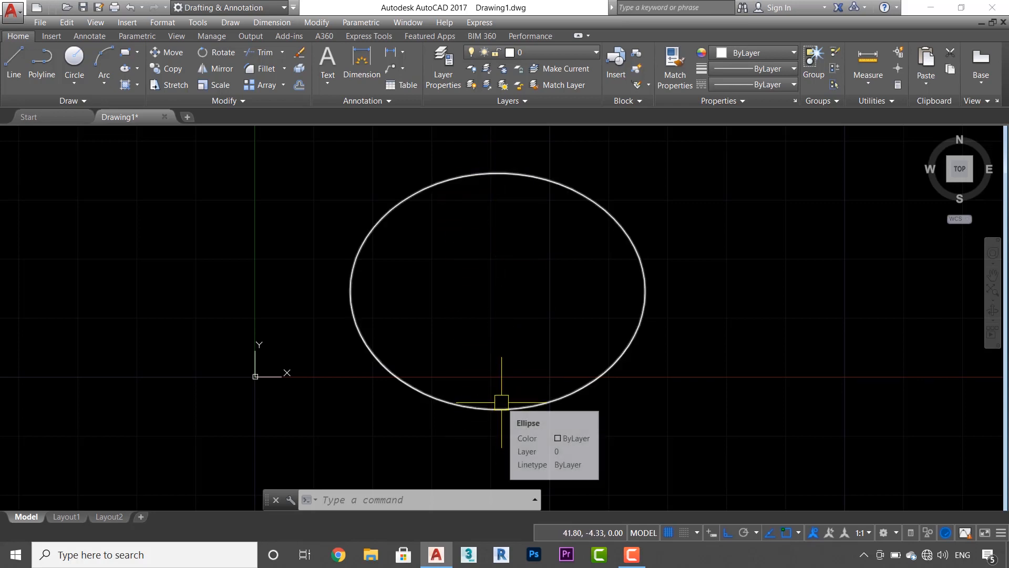
text(d)
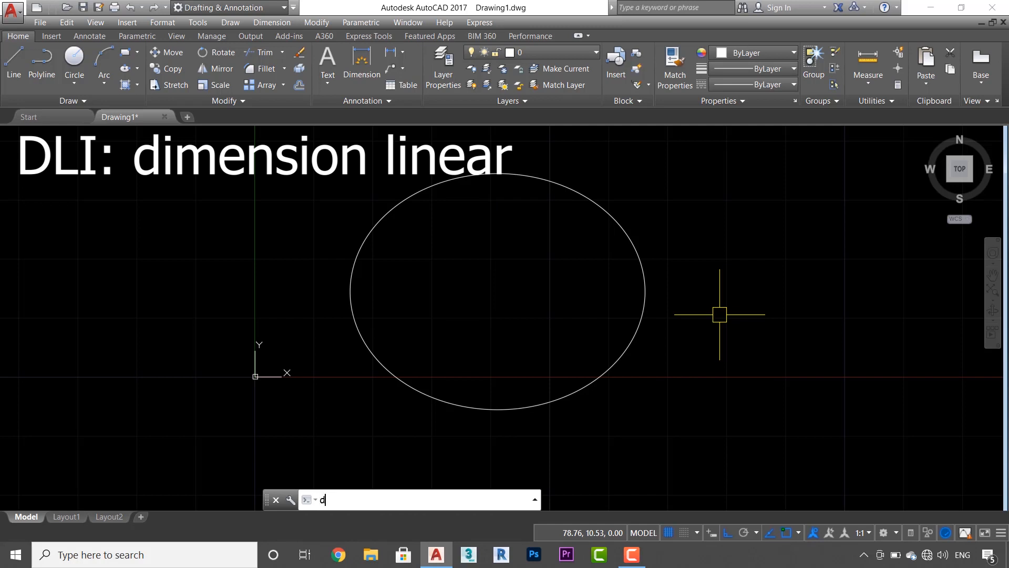
text(li)
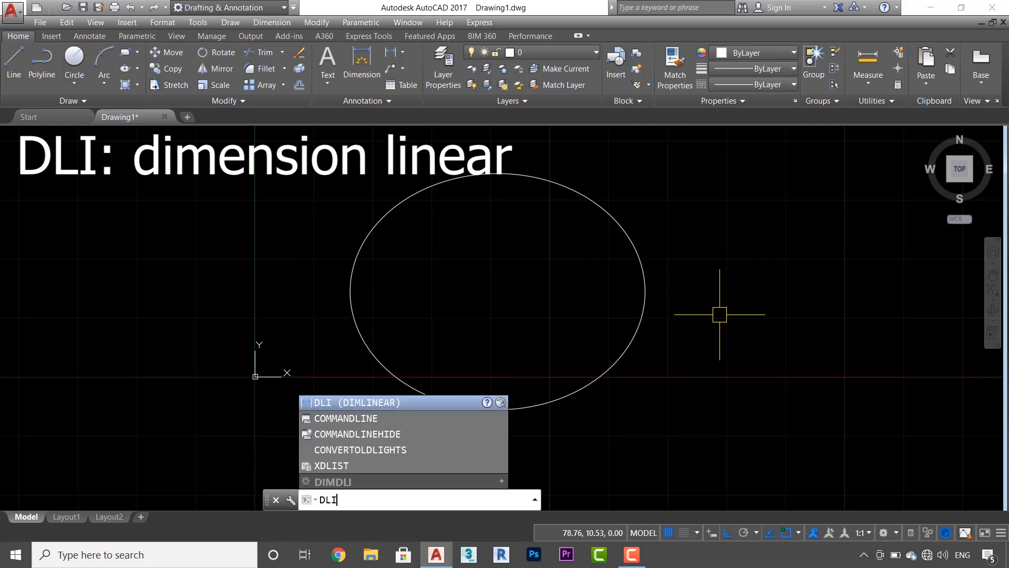
key(Return)
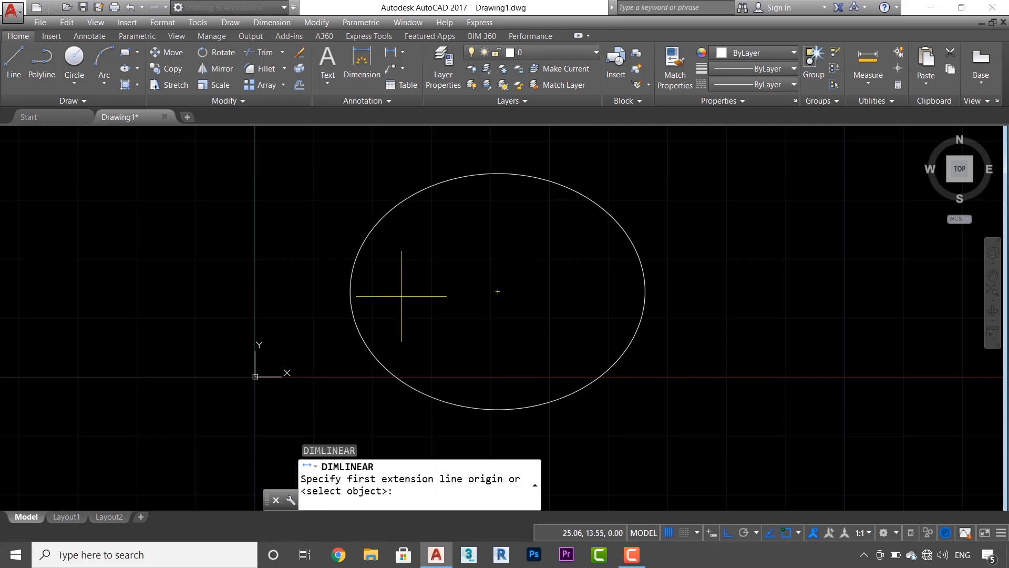
click(350, 291)
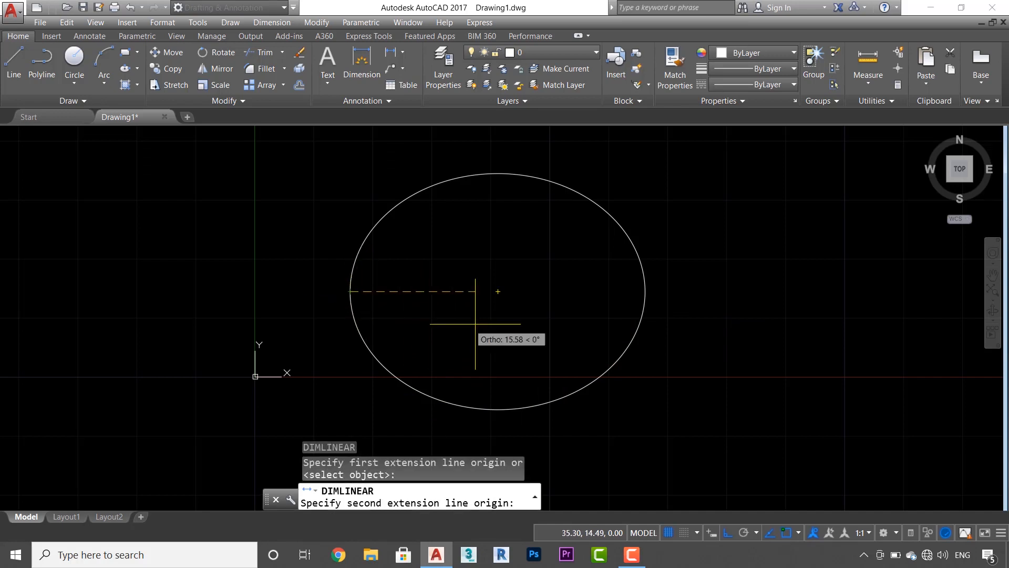
click(645, 291)
click(613, 151)
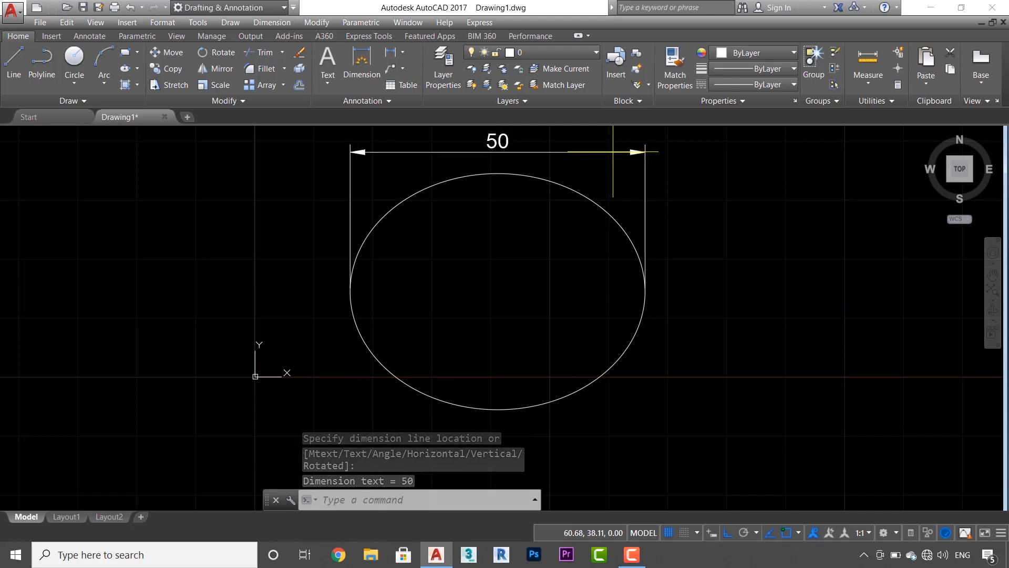
Add a vertical linear dimension from the ellipse's centre to its bottom quadrant, placed to the right of the ellipse
key(Return)
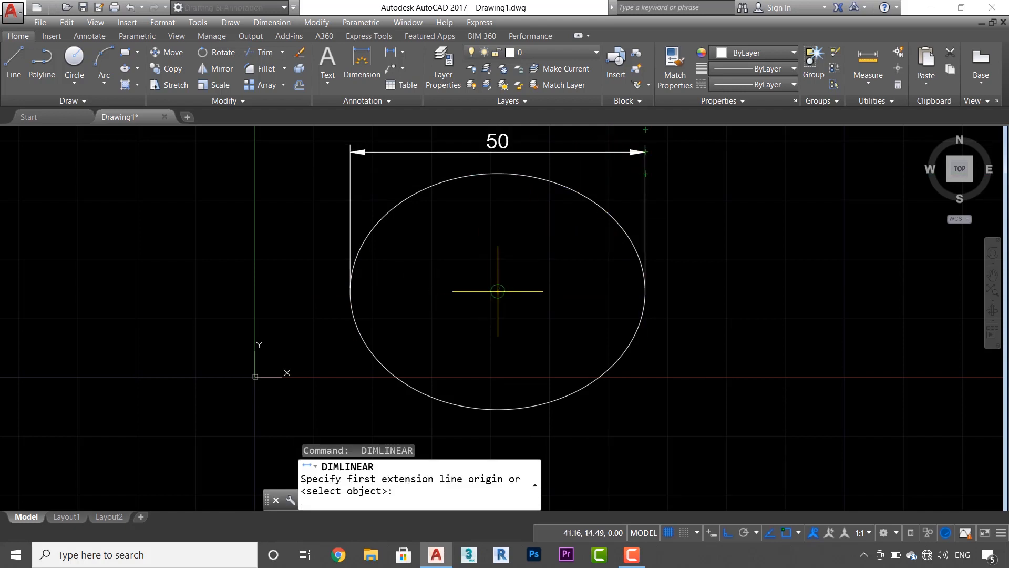
click(498, 291)
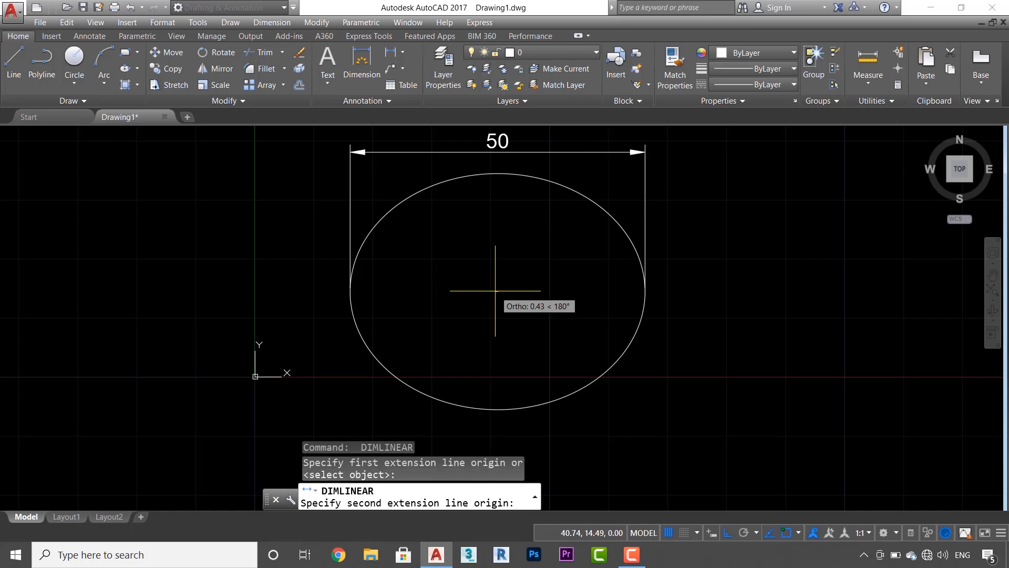
click(498, 409)
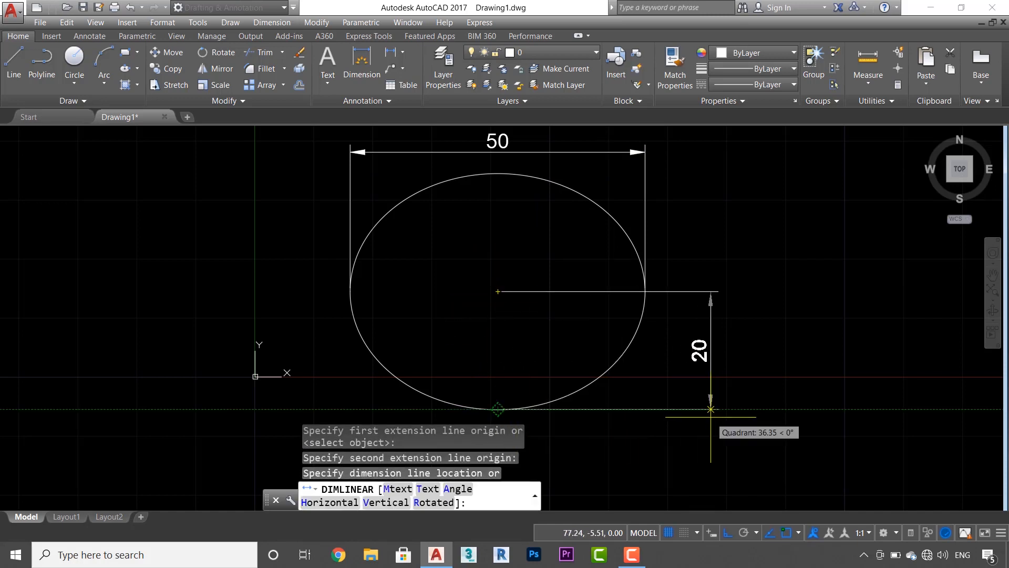
click(685, 404)
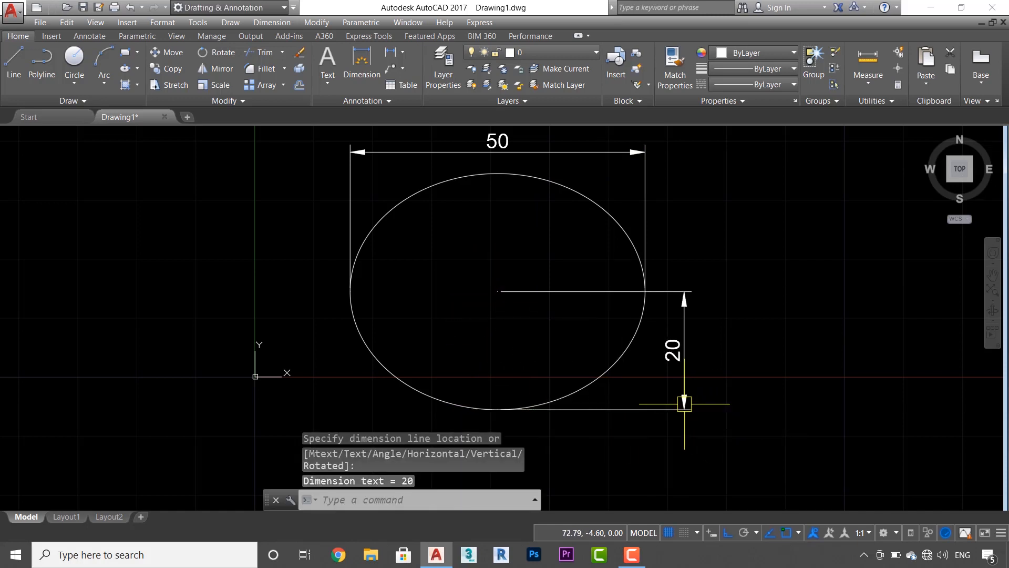
key(Escape)
Draw a second, tilted ellipse by its centre to the right of the first, with Ortho off and semi-axes of 30 and 20
mouse_move(737, 360)
middle_down()
mouse_move(564, 388)
mouse_move(635, 374)
middle_up()
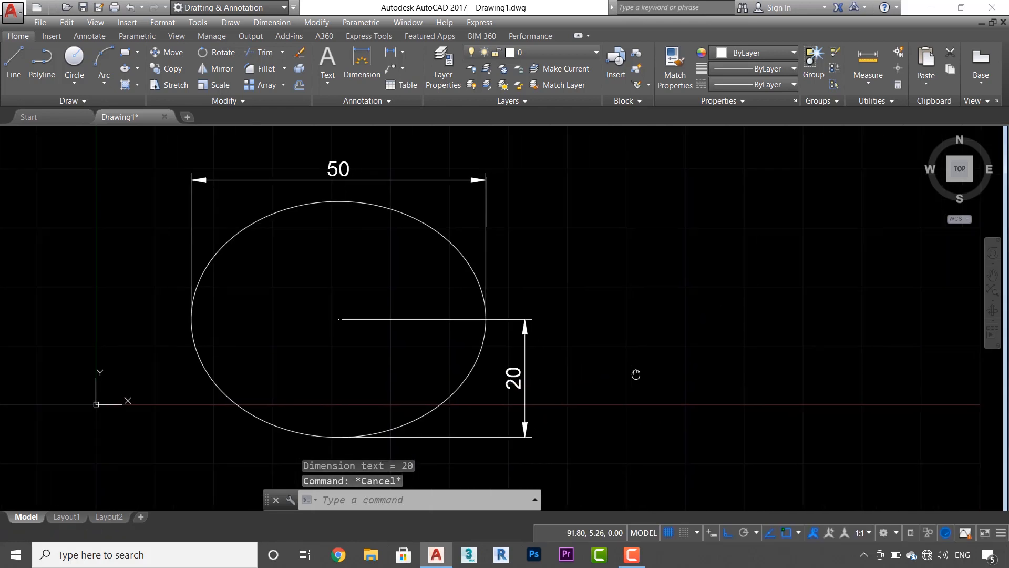
text(el)
key(Return)
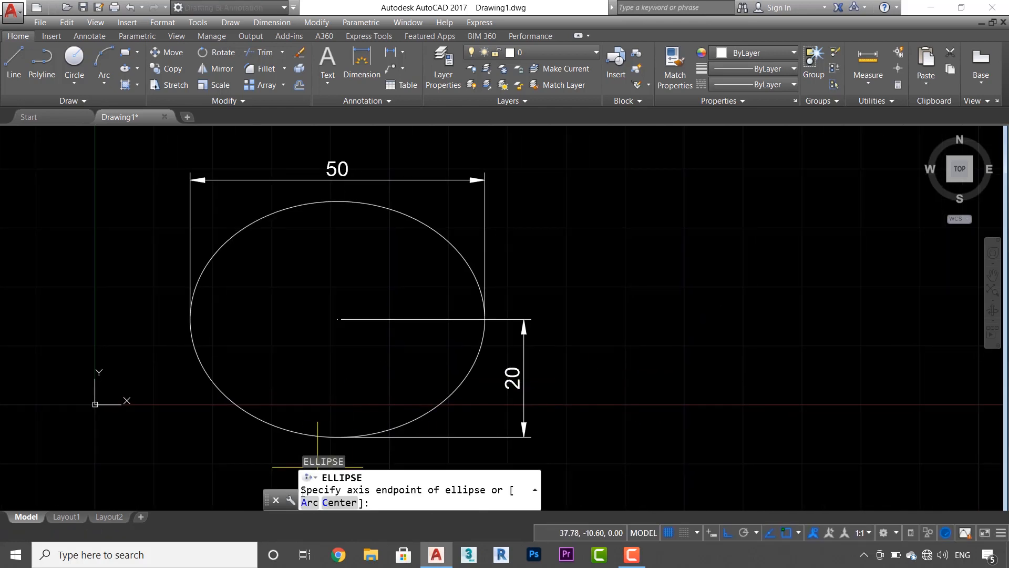
click(333, 504)
middle_drag(600, 372, 491, 372)
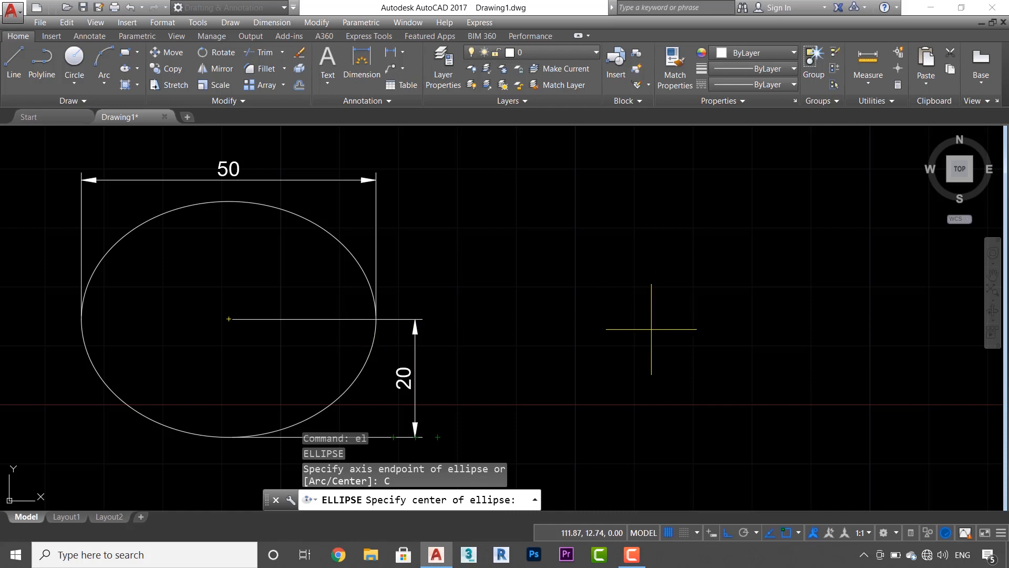
click(670, 319)
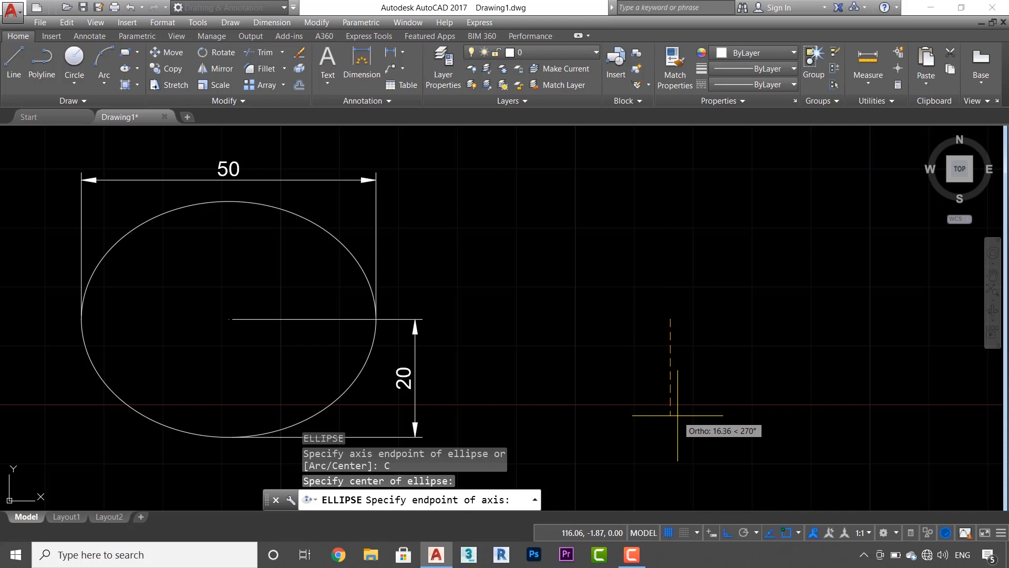
click(728, 532)
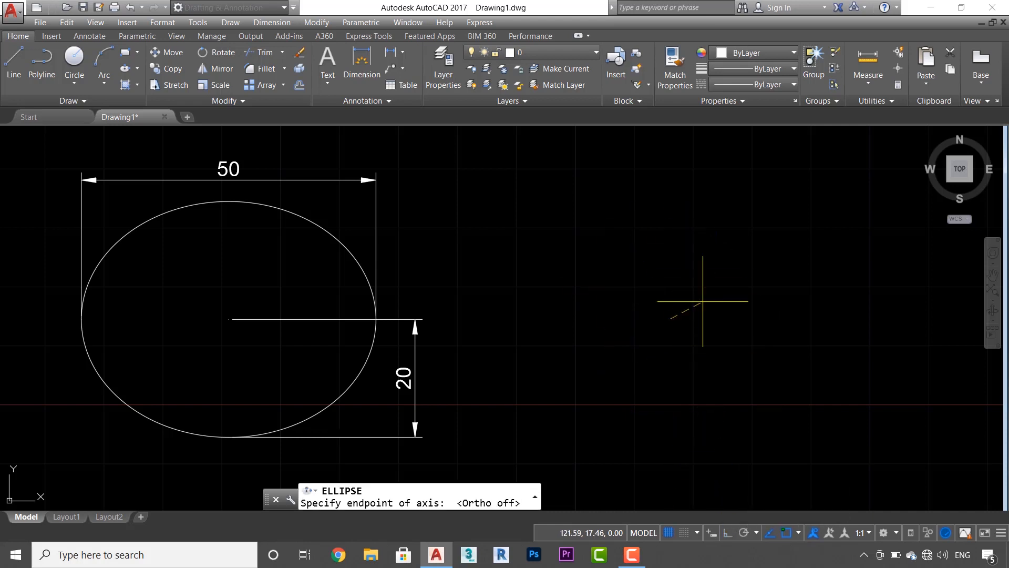
text(30)
key(Return)
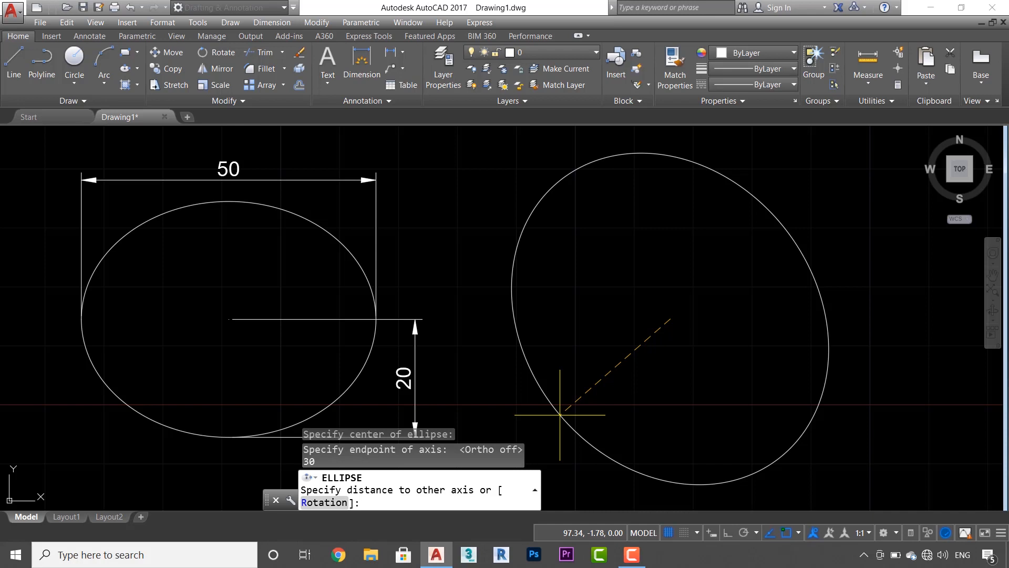
text(20)
key(Return)
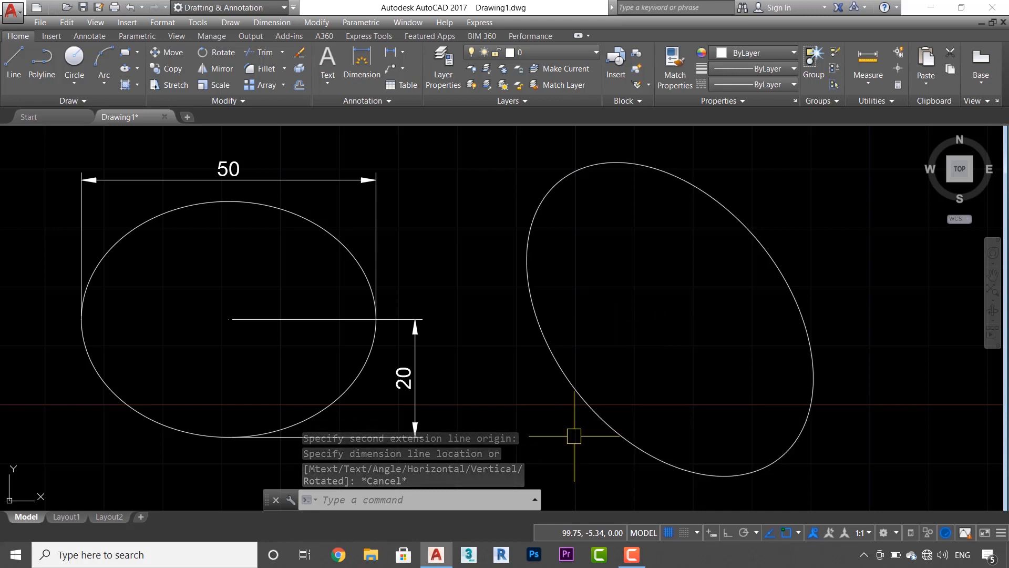
Add an aligned dimension along the tilted ellipse's short semi-axis, from its centre to the lower-left quadrant
text(DAL)
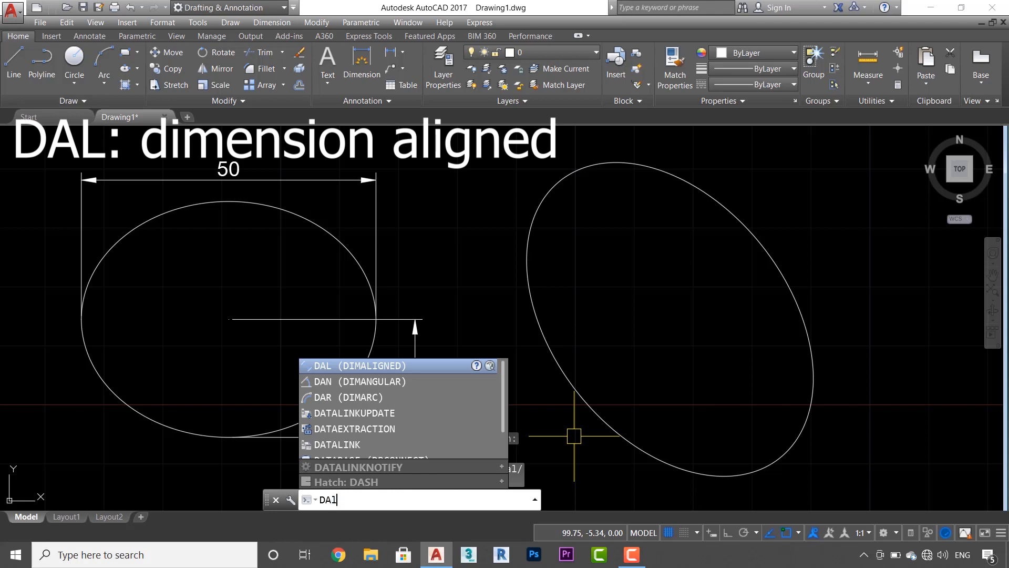
key(Return)
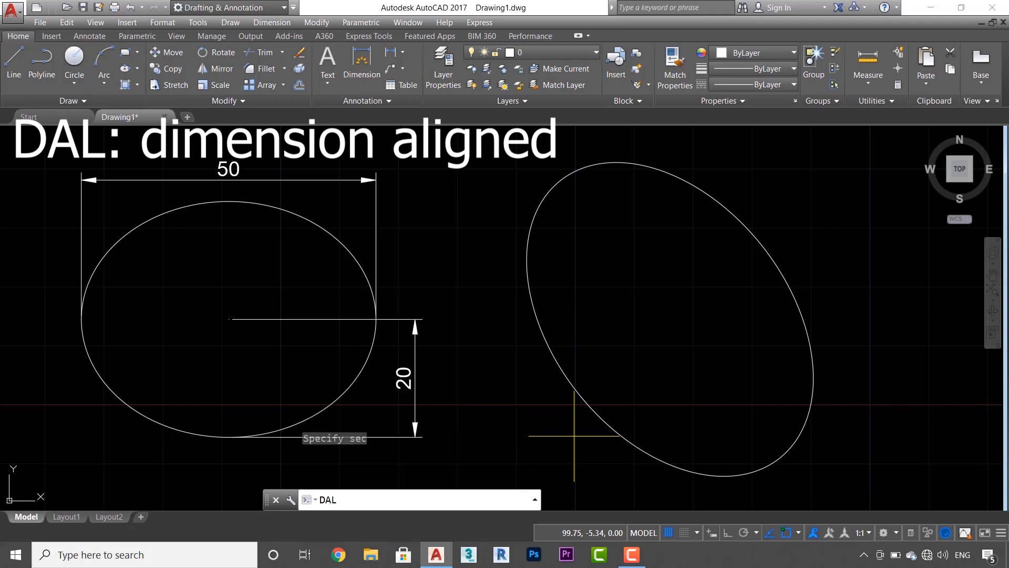
click(670, 319)
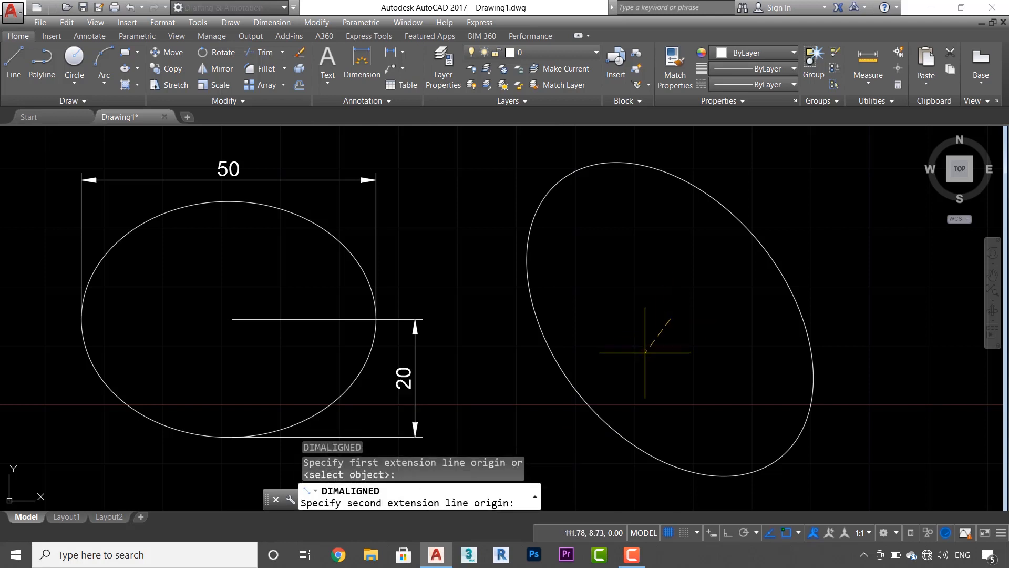
click(580, 390)
click(567, 377)
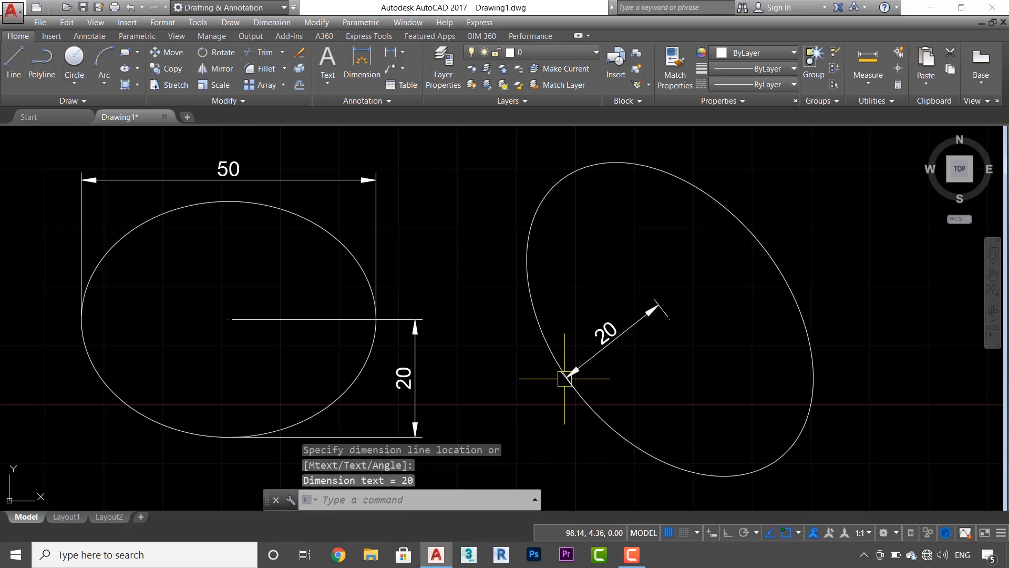
Add an aligned dimension along the tilted ellipse's long semi-axis, from its centre to the upper-left quadrant
key(Return)
click(670, 319)
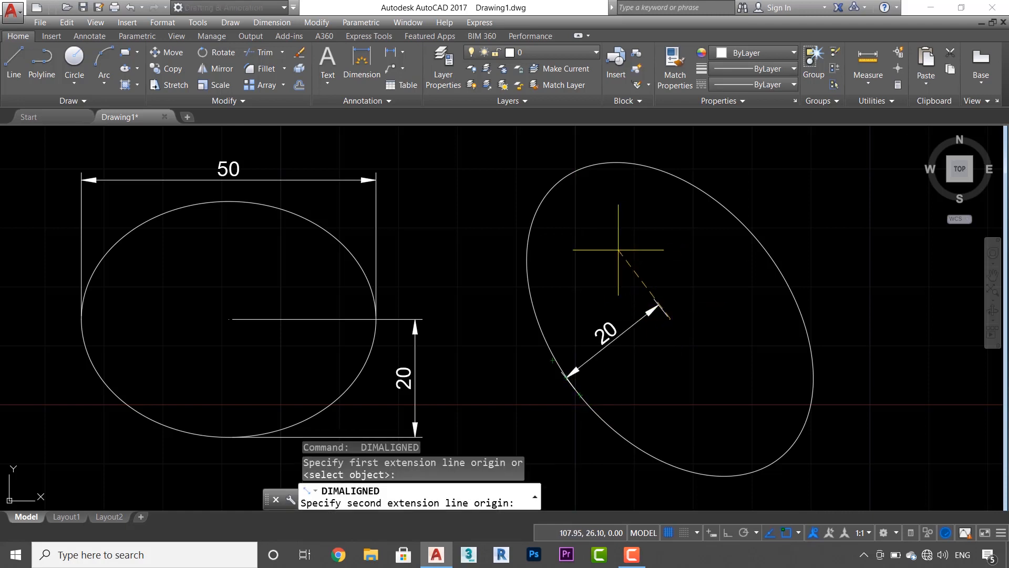
click(554, 181)
click(600, 180)
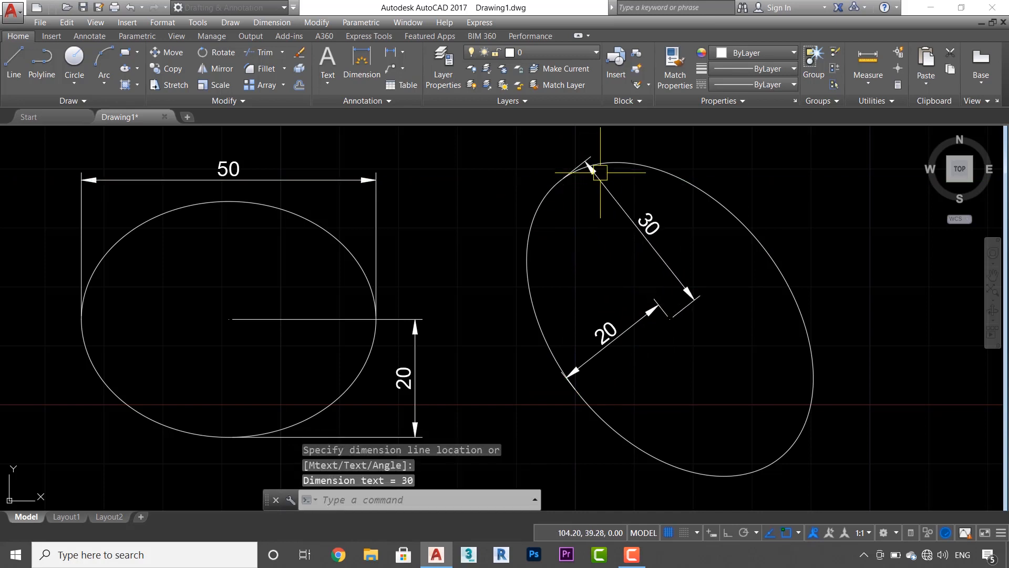
Define an elliptical arc below the two ellipses by its axis endpoints, with a 60 horizontal axis using Ortho and a 20 other semi-axis
scroll(710, 285, down, 4)
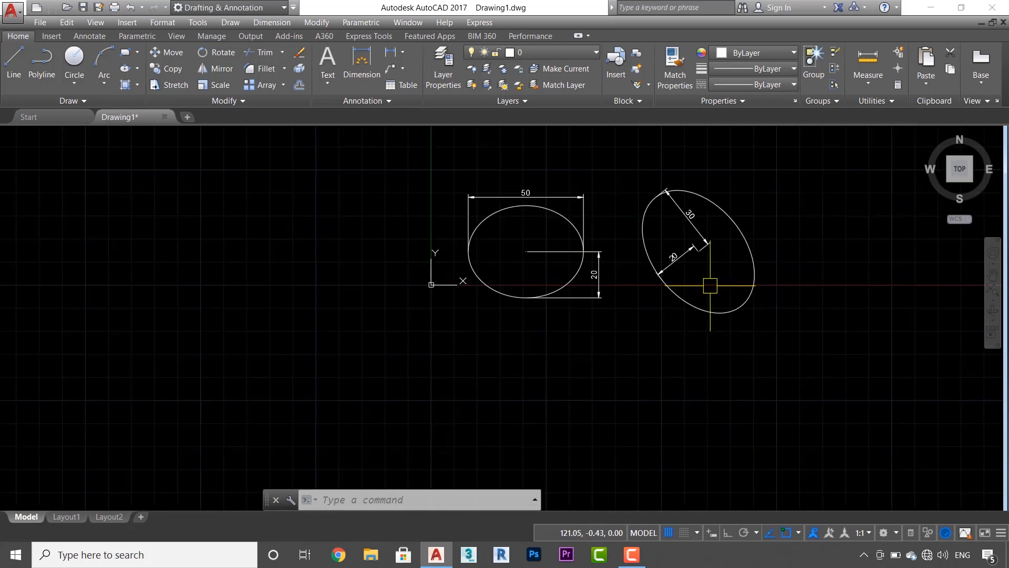
text(el)
key(Return)
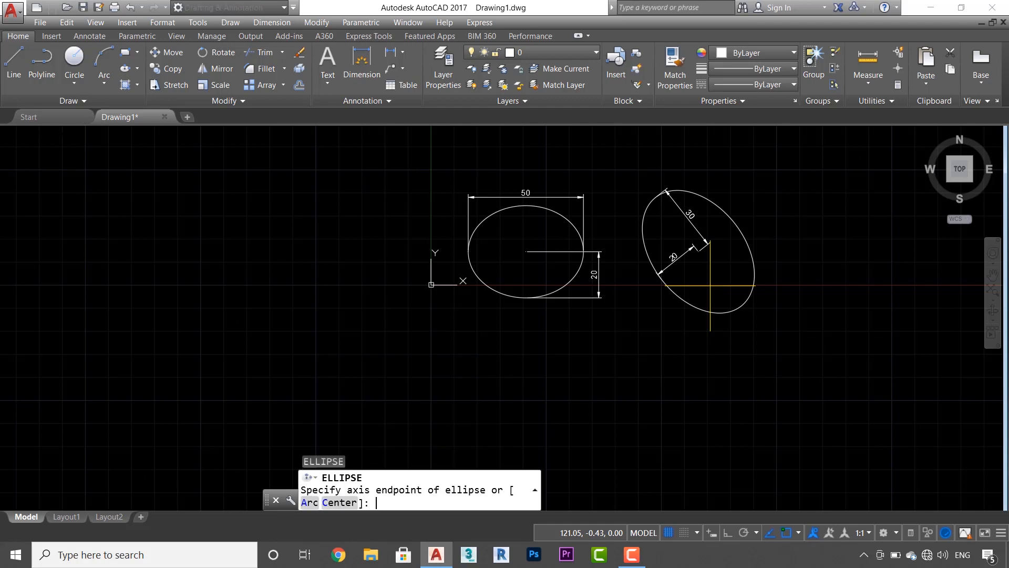
click(313, 503)
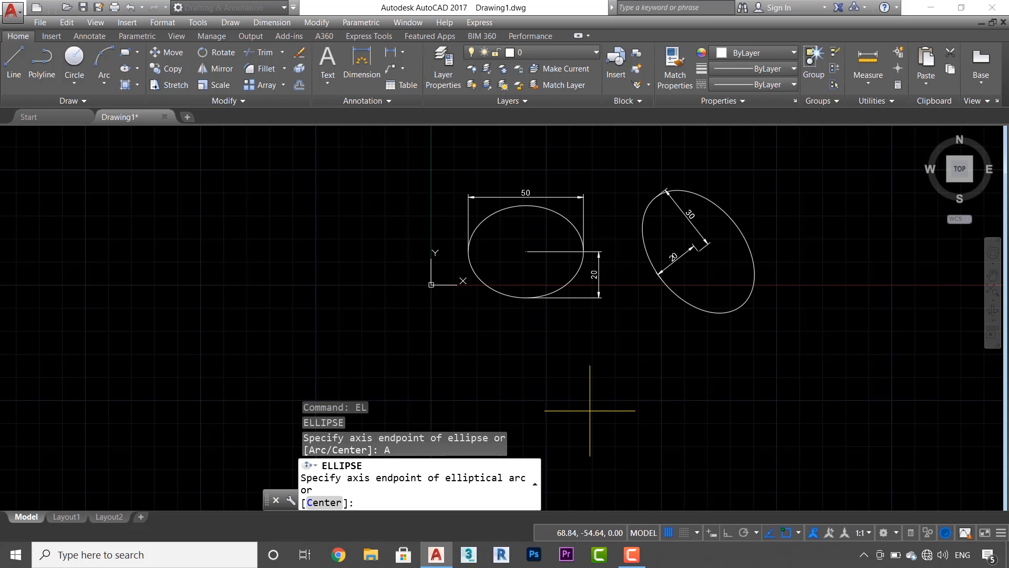
click(537, 393)
key(F8)
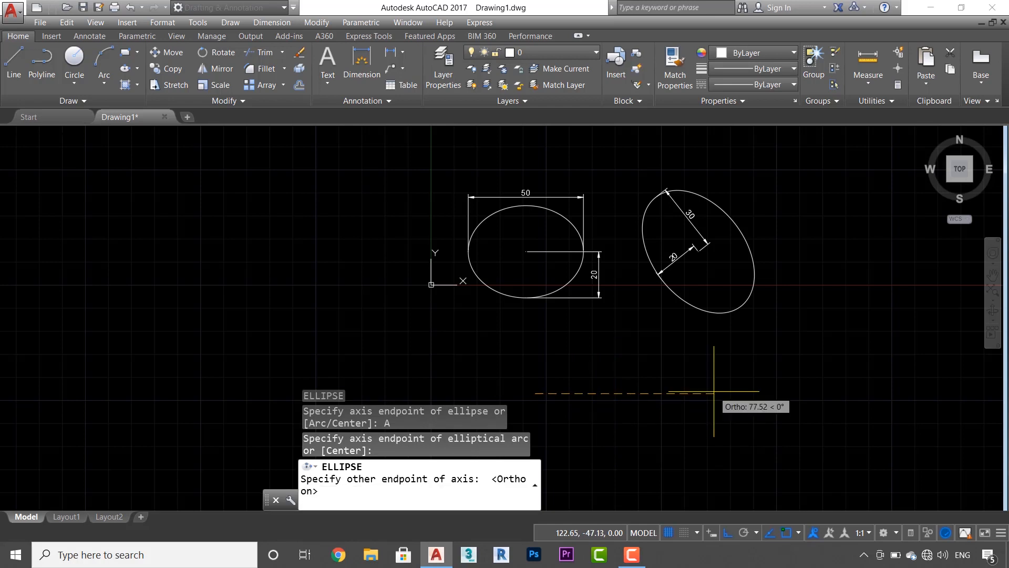
text(60)
key(Return)
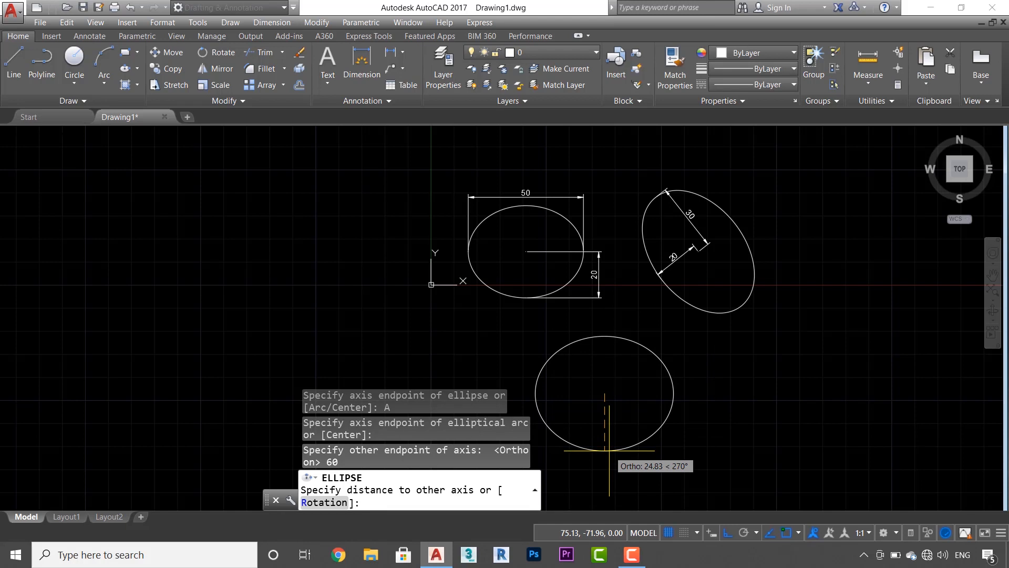
text(20)
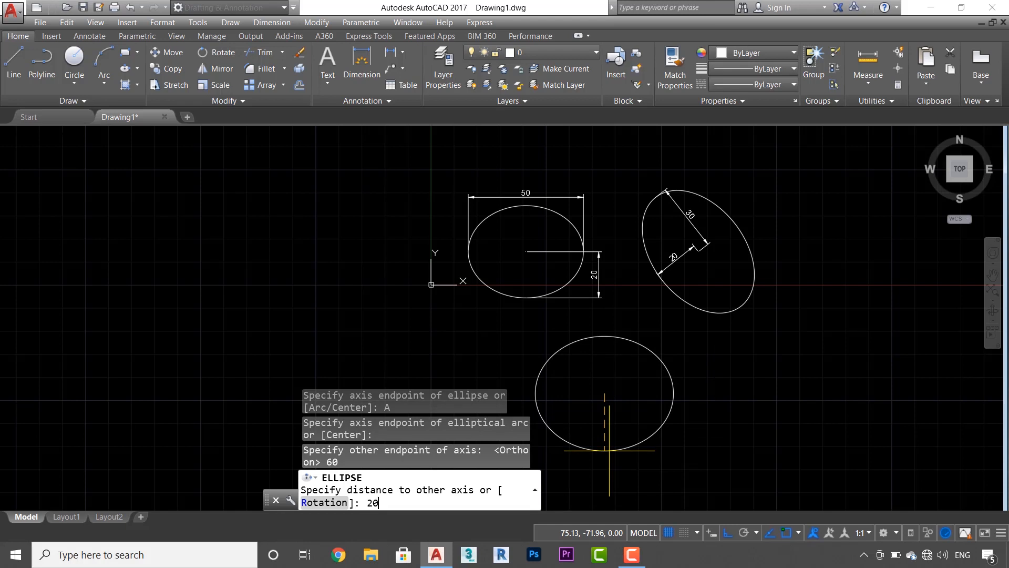
key(Return)
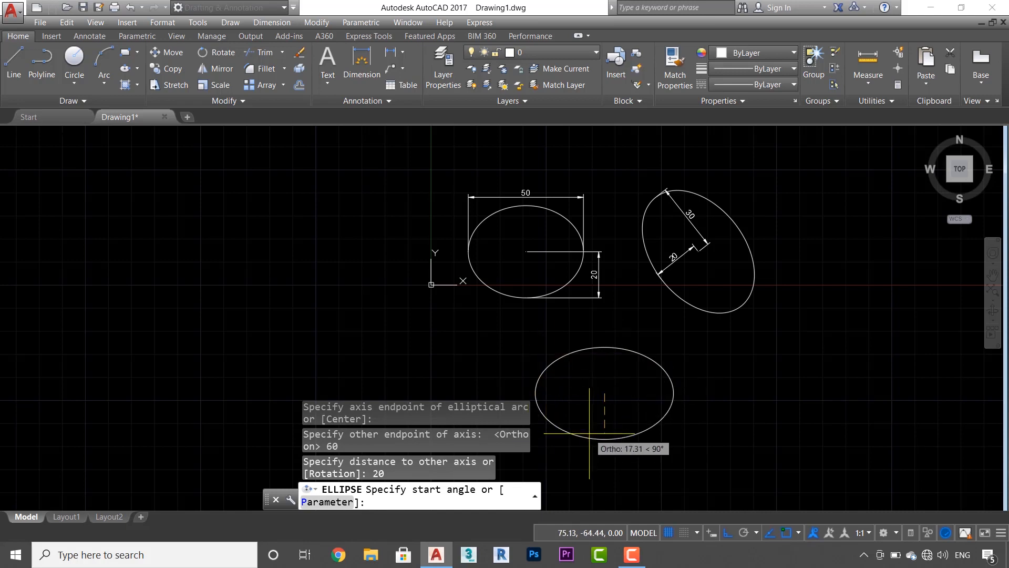
With Ortho off, set the elliptical arc's start angle at its upper right and end angle at its lower left, keeping the left portion
key(F8)
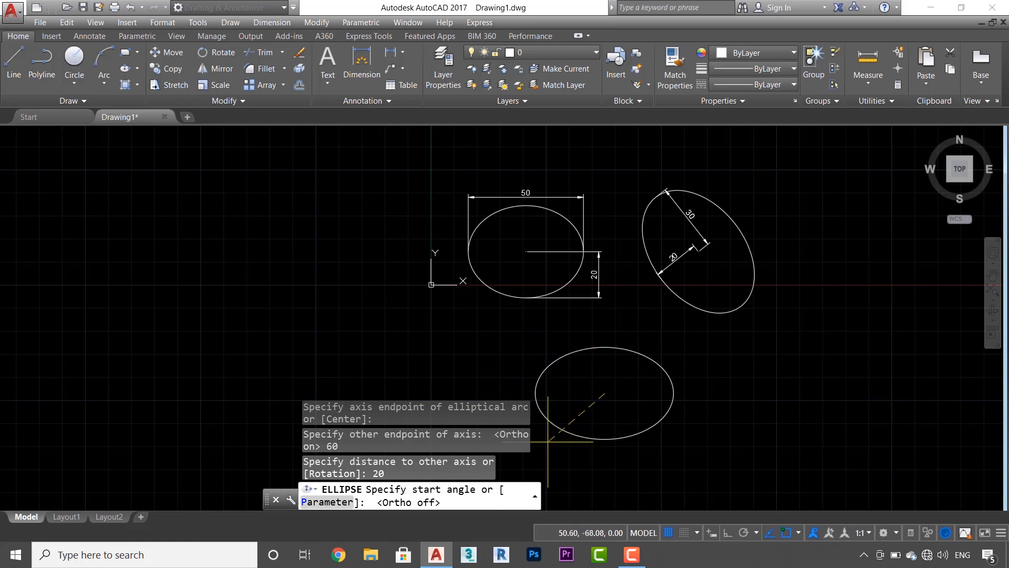
click(644, 336)
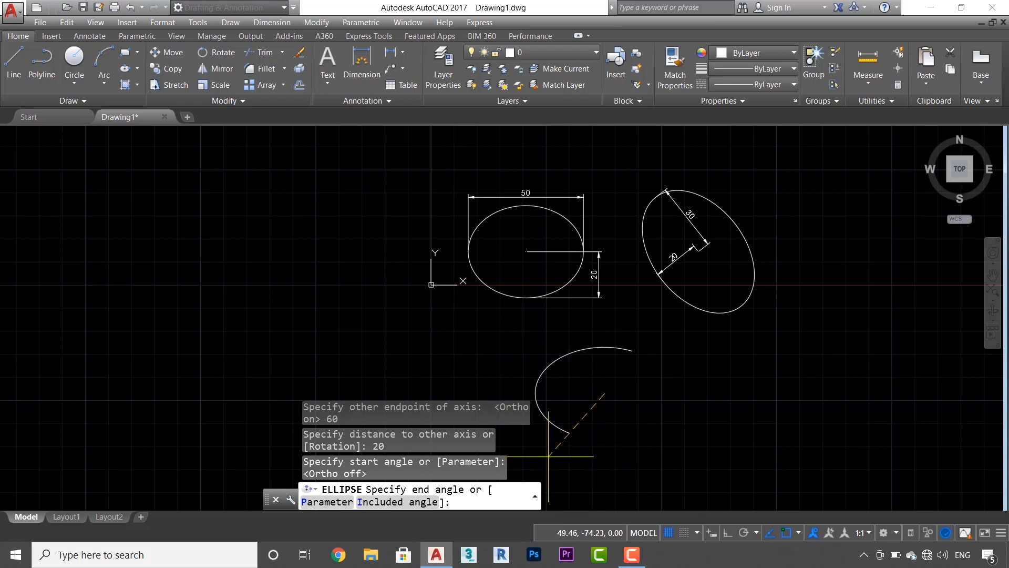
click(570, 458)
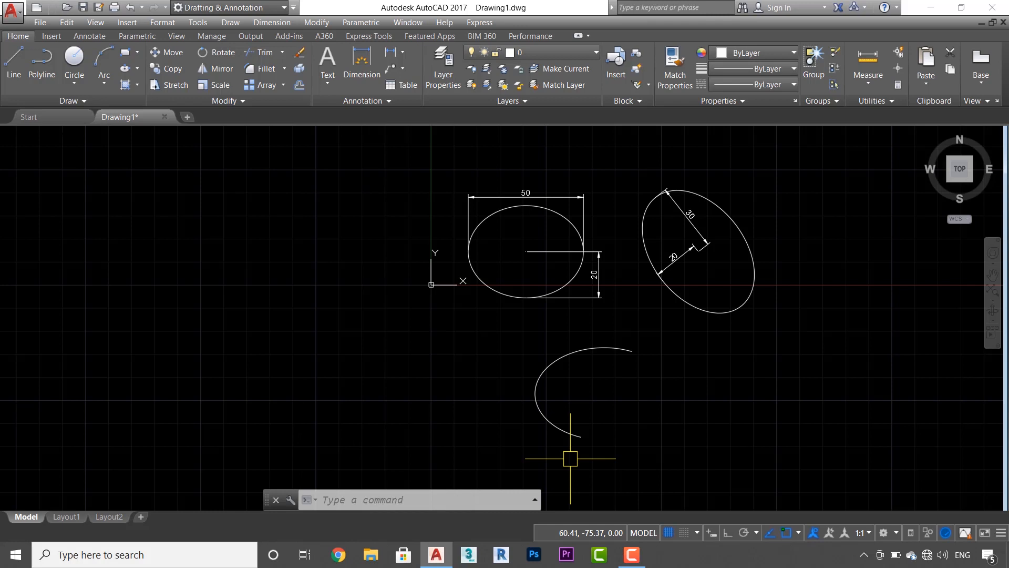
With dynamic input on, define a centre-based elliptical arc right of the first arc, with a 30 vertical semi-axis using Ortho and a 20 horizontal one
key(F12)
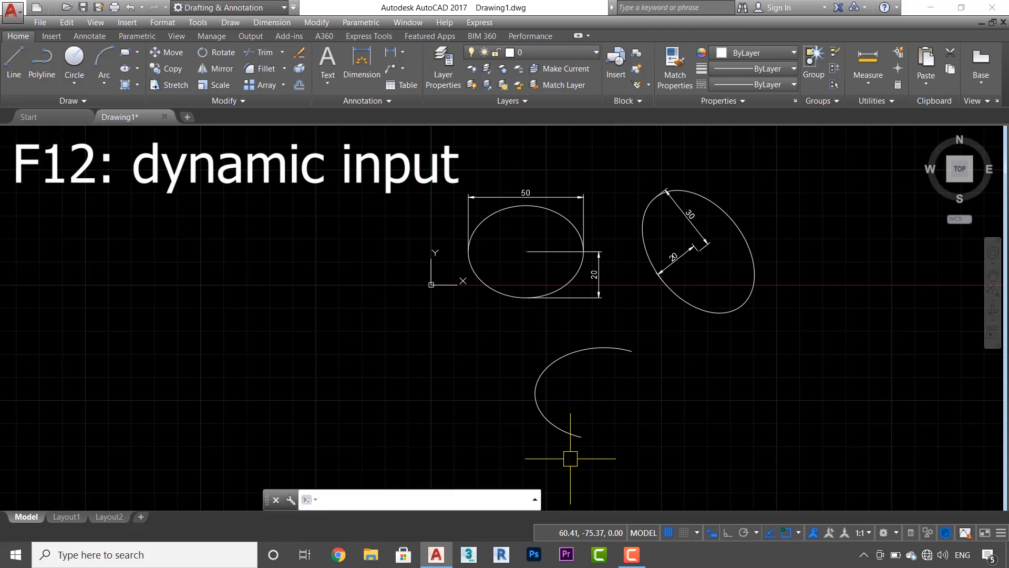
text(EL)
key(Return)
text(A)
key(Return)
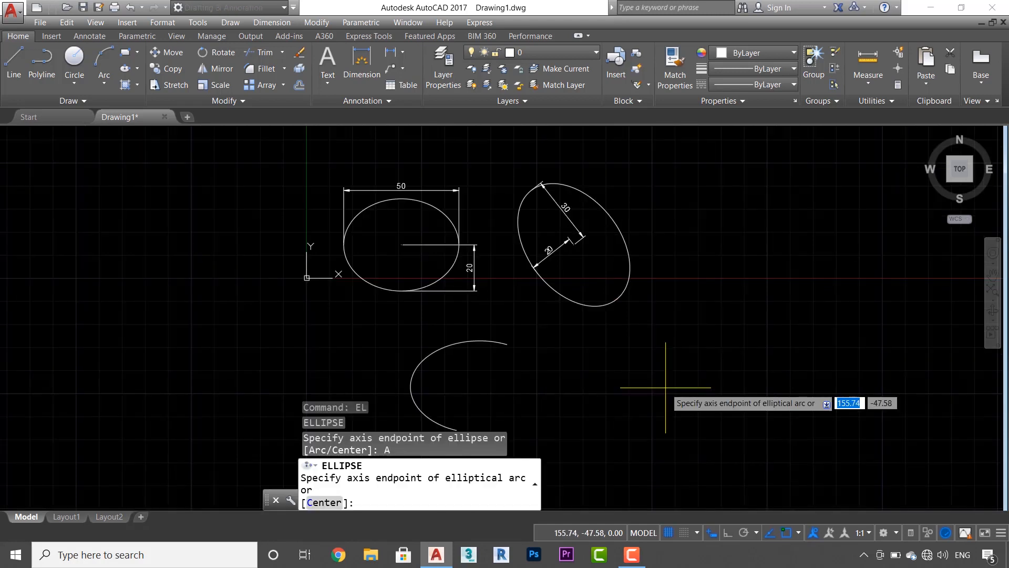
text(C)
key(Return)
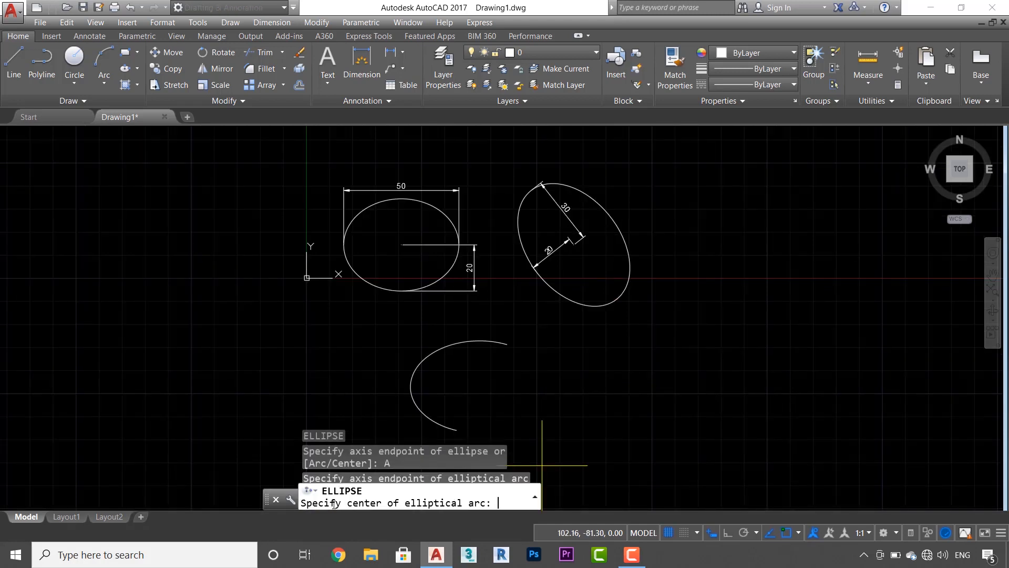
click(657, 395)
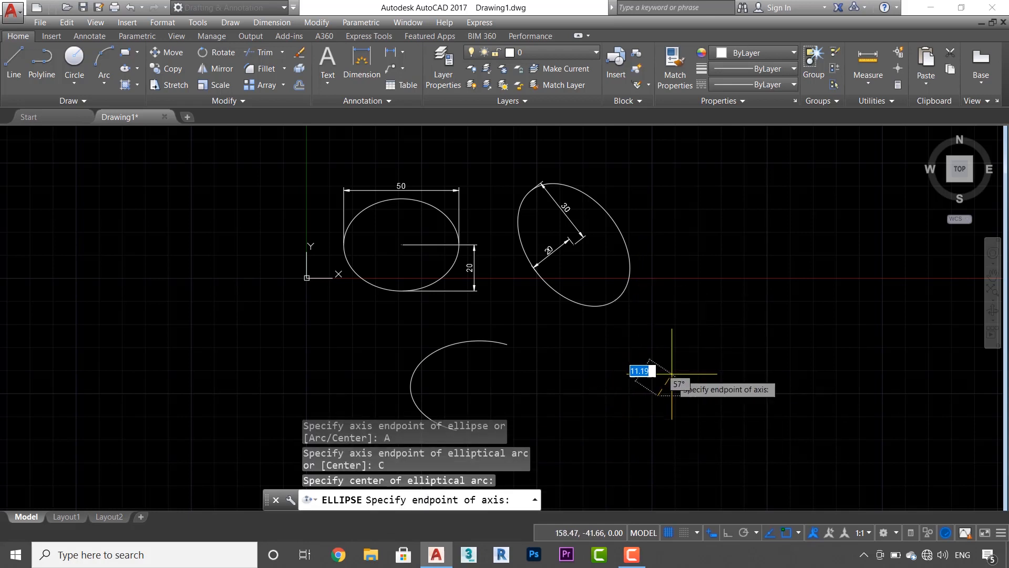
key(F8)
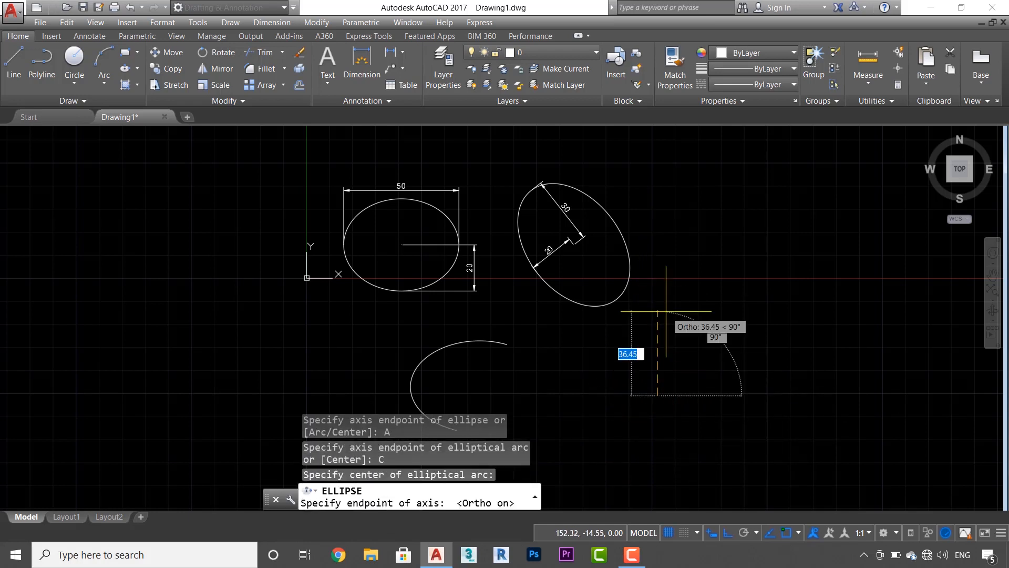
text(30)
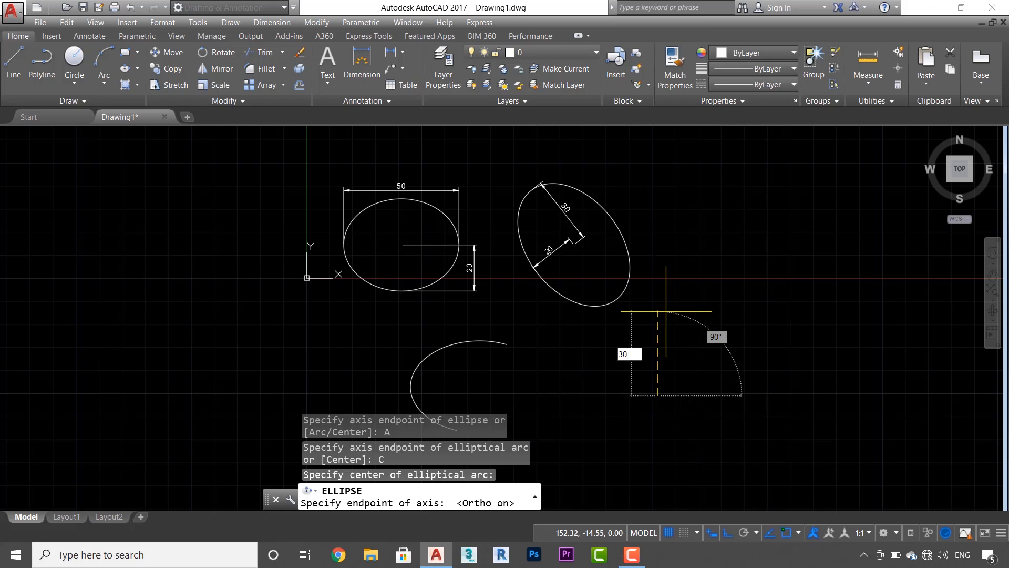
key(Return)
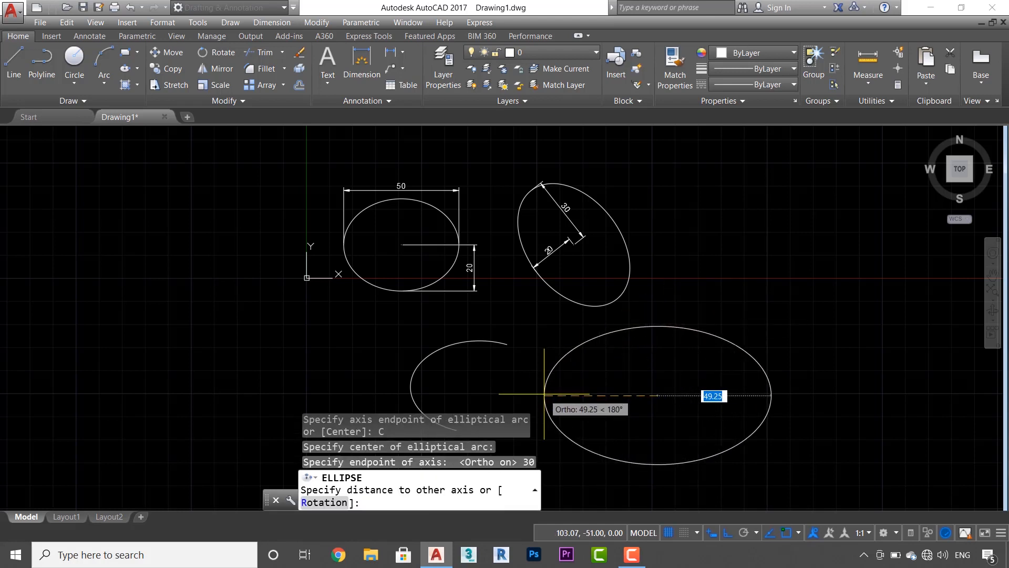
text(20)
key(Return)
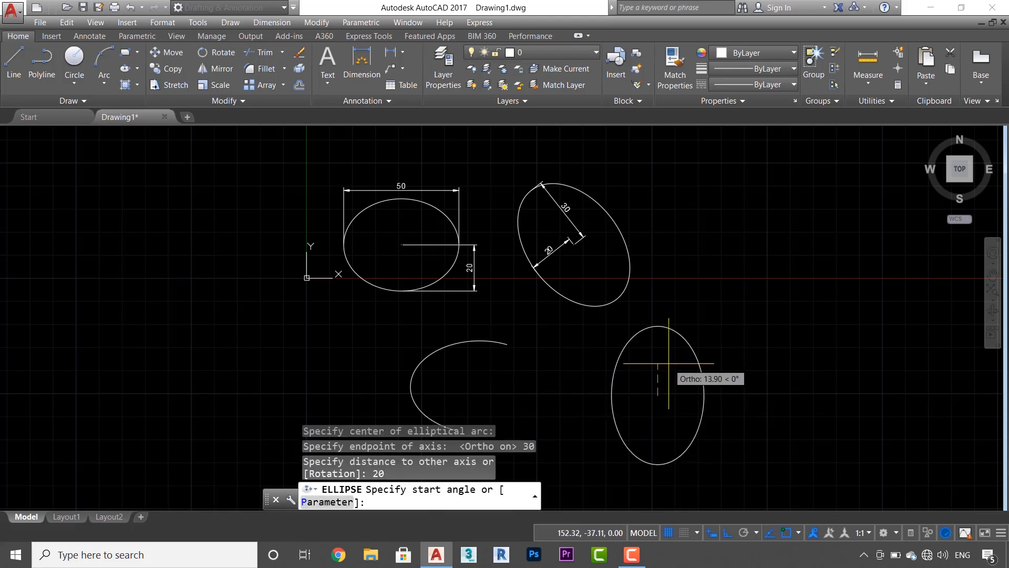
Turn Ortho off and finish the elliptical arc with a start angle of 30 and an end angle of 180
key(F8)
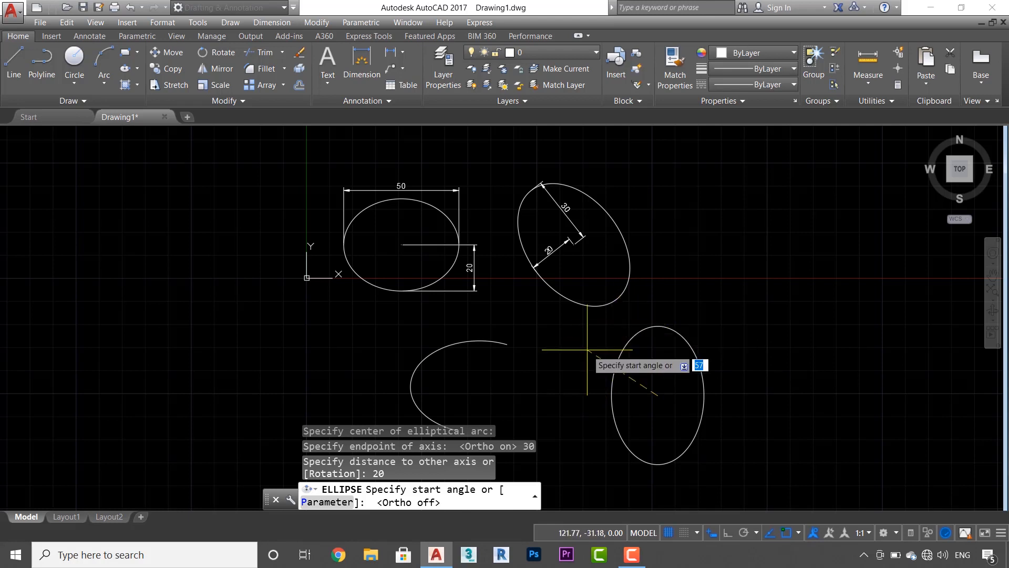
text(30)
key(Return)
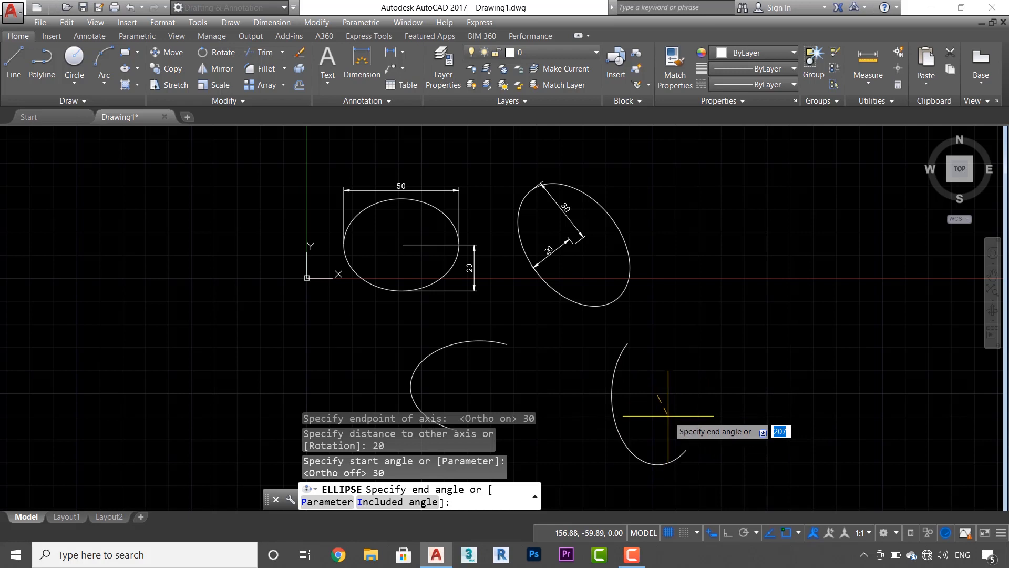
text(180)
key(Return)
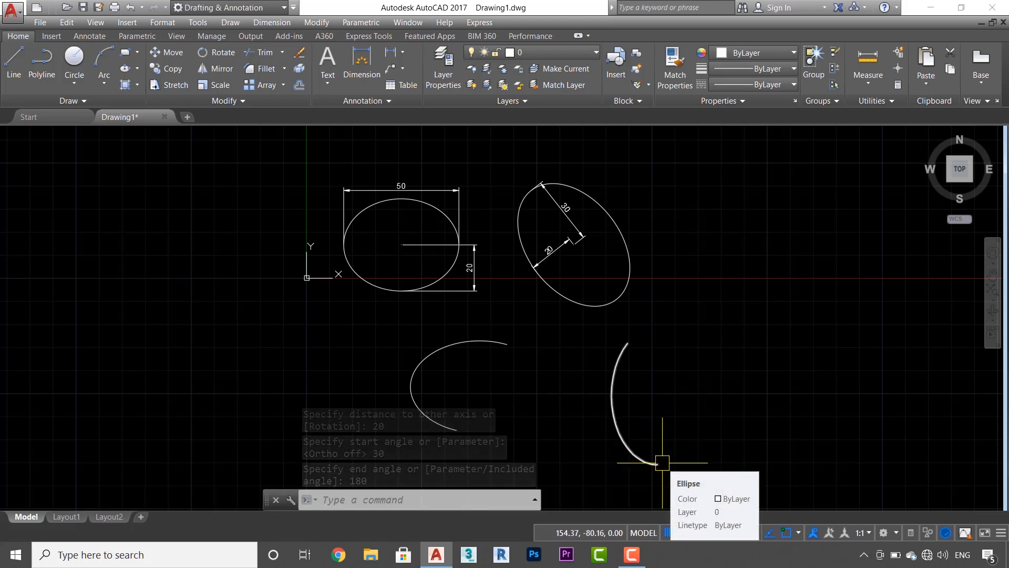
With Ortho on, draw a vertical line through the second elliptical arc's centre, extending above and below the arc
key(F8)
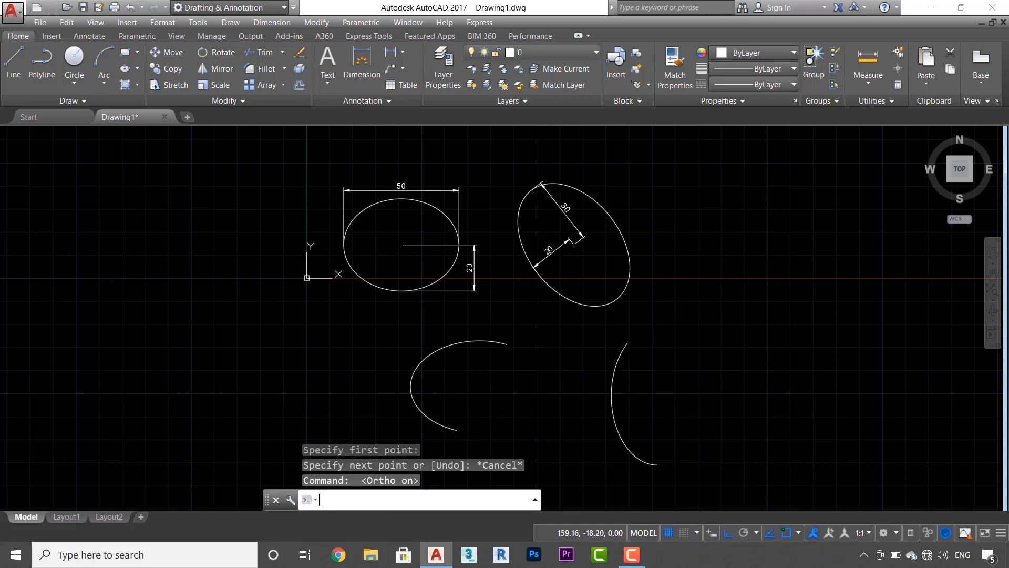
text(l)
key(Return)
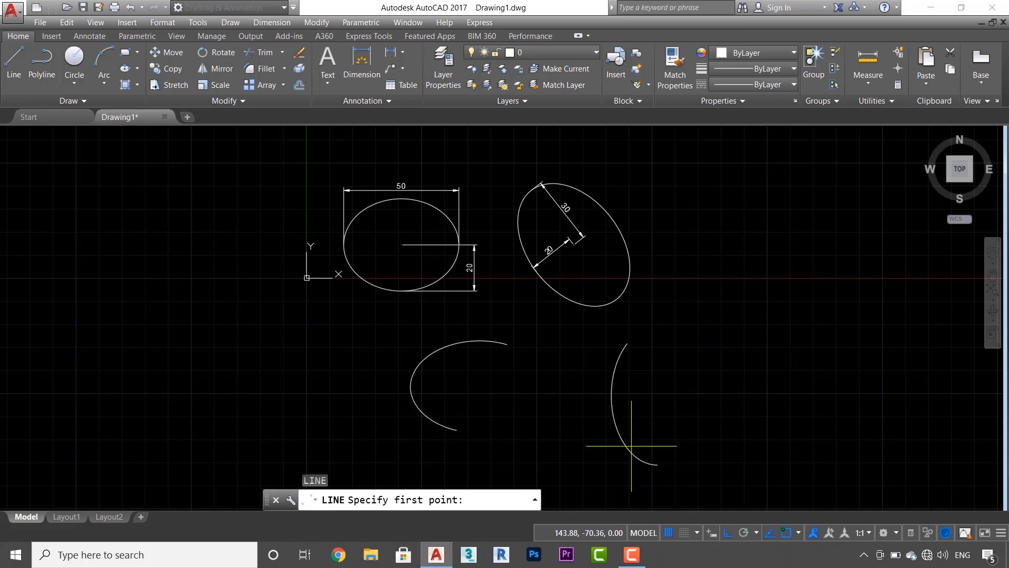
click(657, 396)
click(657, 316)
click(657, 224)
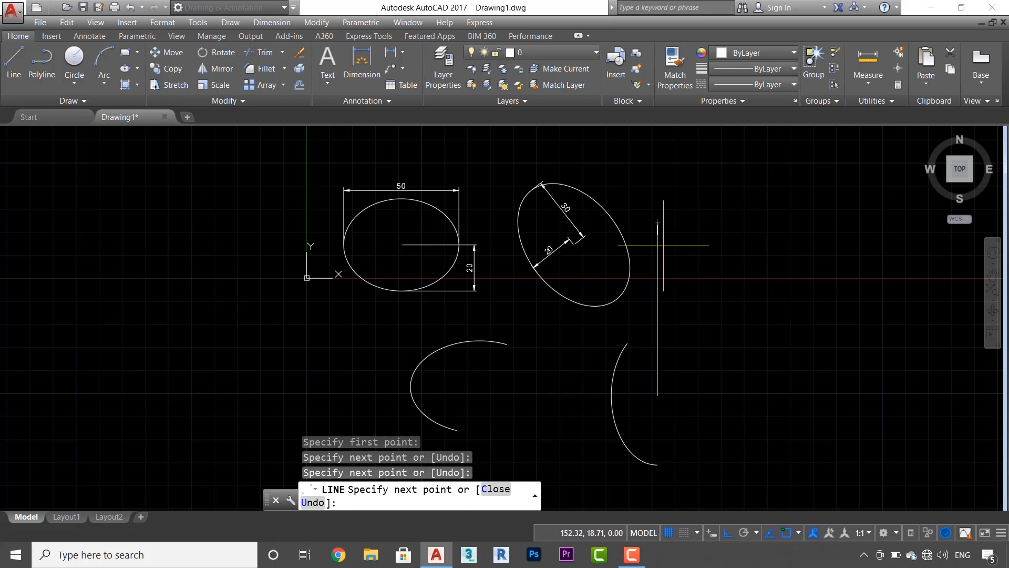
click(655, 503)
key(Return)
Draw a line from the second elliptical arc's upper endpoint to its centre, with Ortho off
text(l)
key(Return)
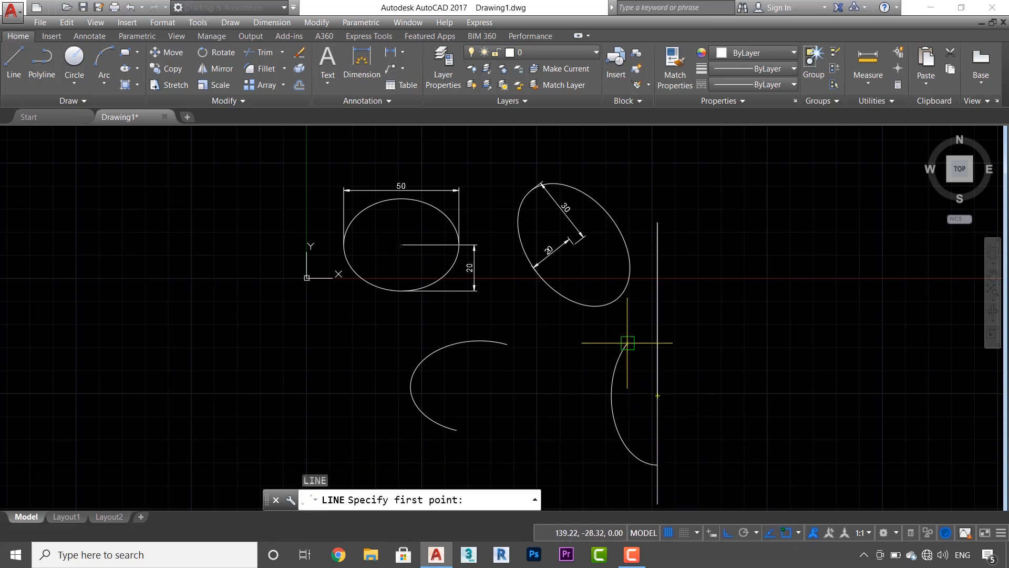
click(627, 344)
key(F8)
click(657, 395)
key(Escape)
Add an angular dimension between the slanted line and the vertical line, placed above the arc's centre
text(da)
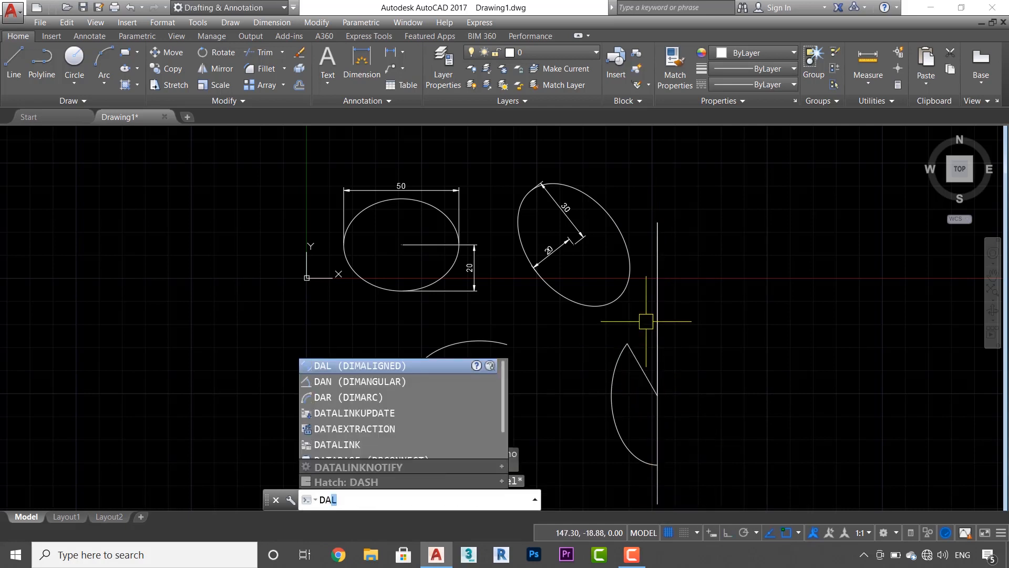
text(n)
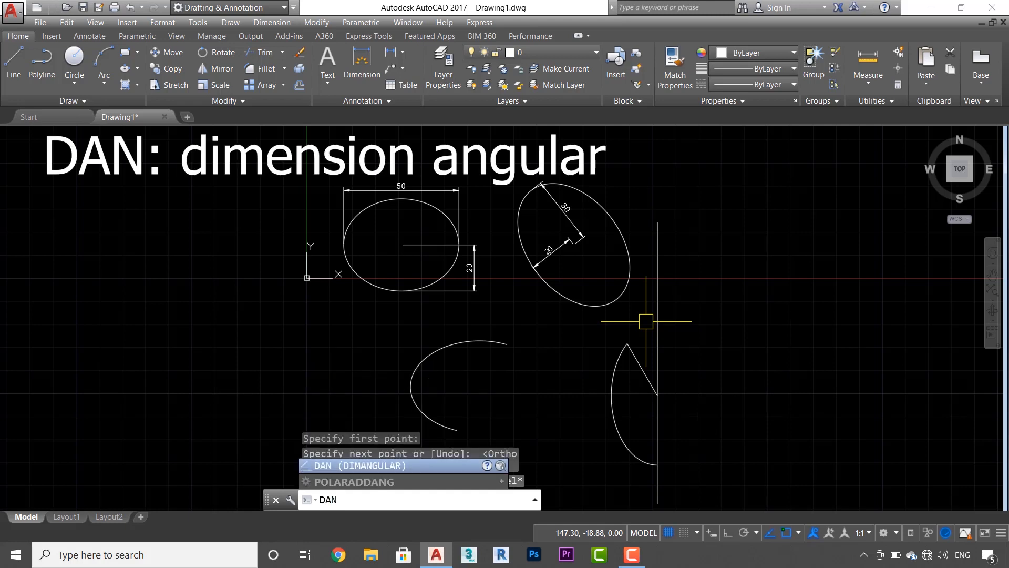
key(Return)
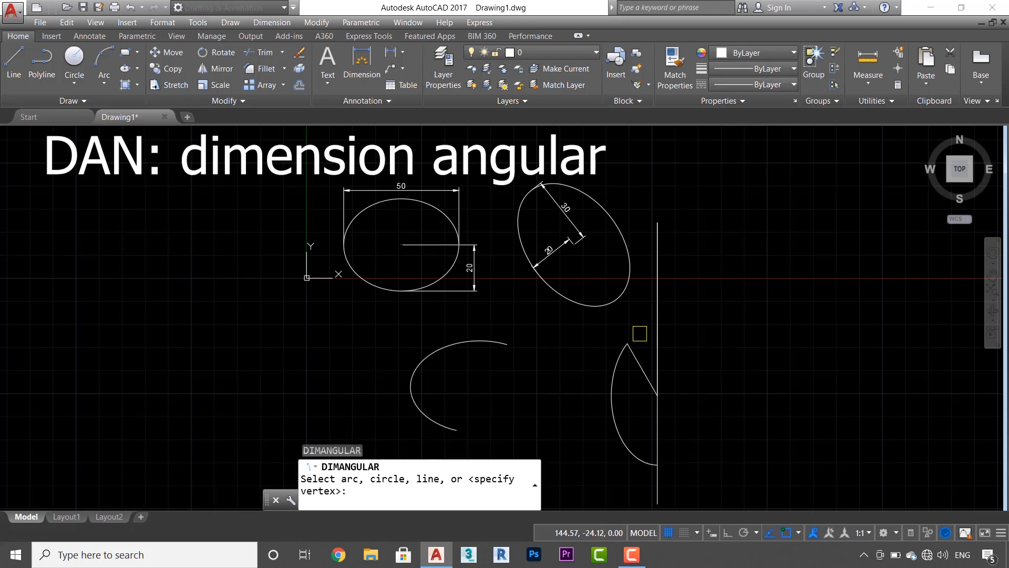
scroll(638, 333, up, 2)
click(584, 327)
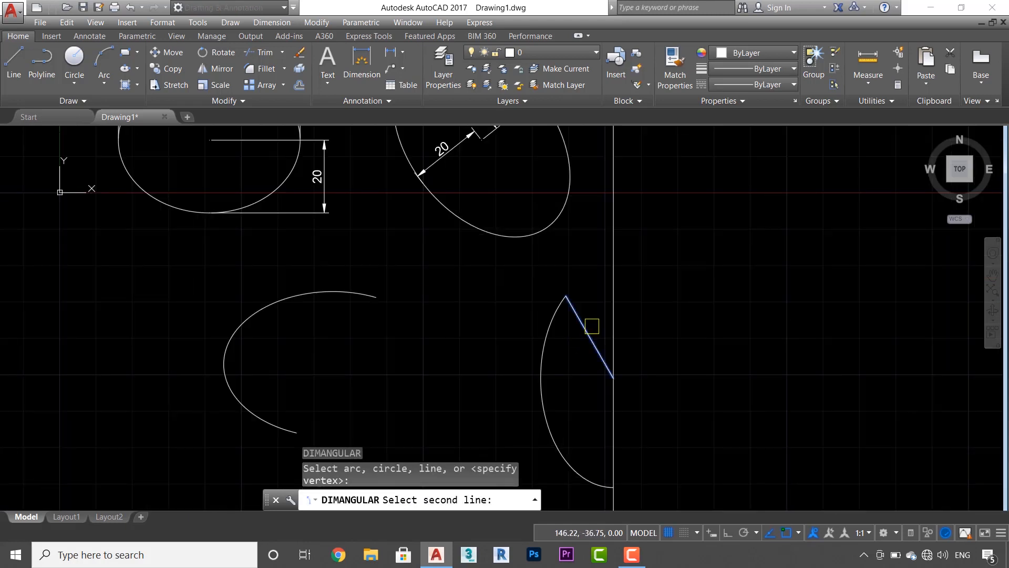
click(612, 314)
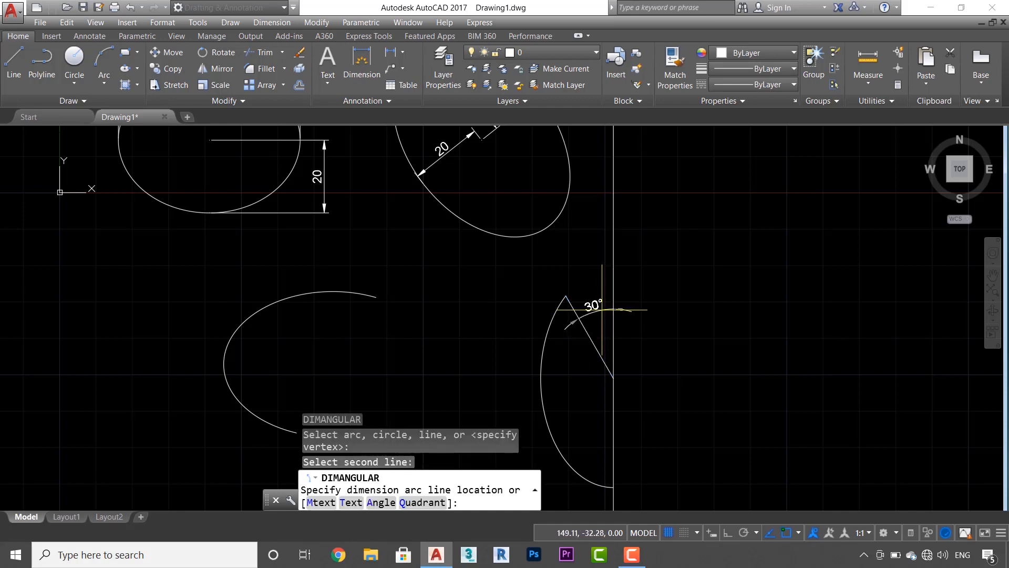
click(602, 310)
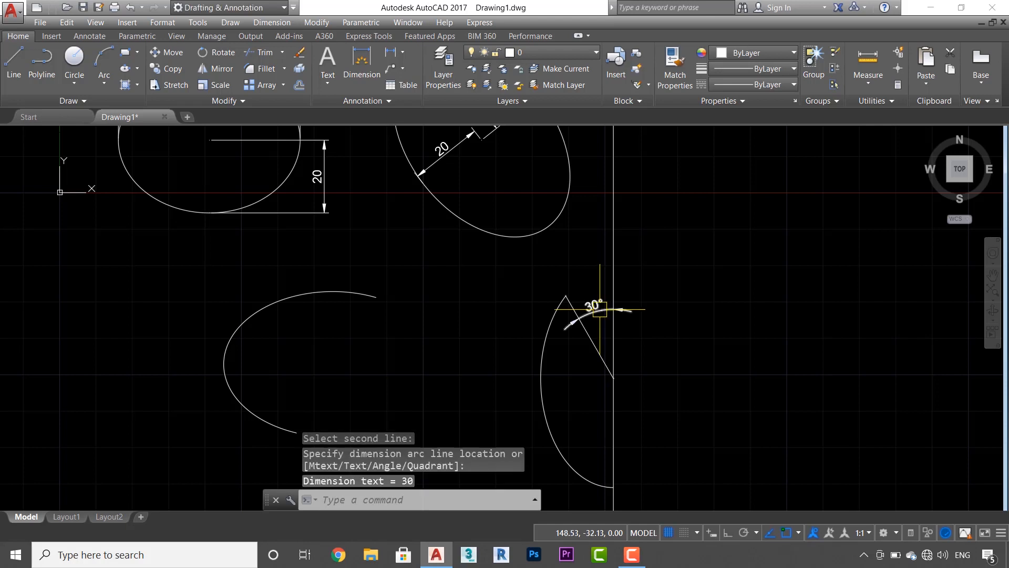
Stretch the second elliptical arc's upper endpoint clockwise over the top to the ellipse's upper right
middle_drag(557, 460, 473, 395)
click(475, 388)
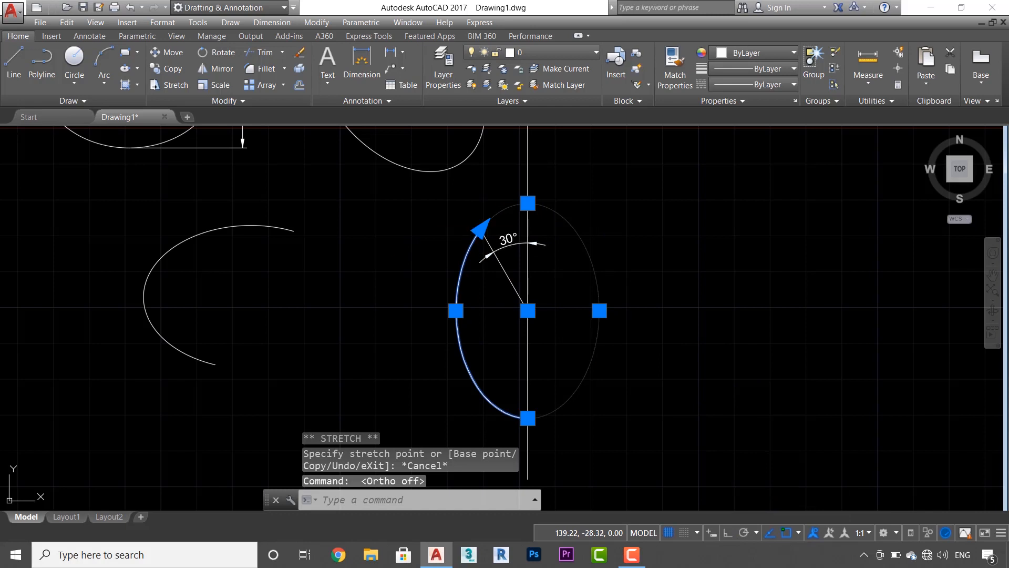
click(480, 227)
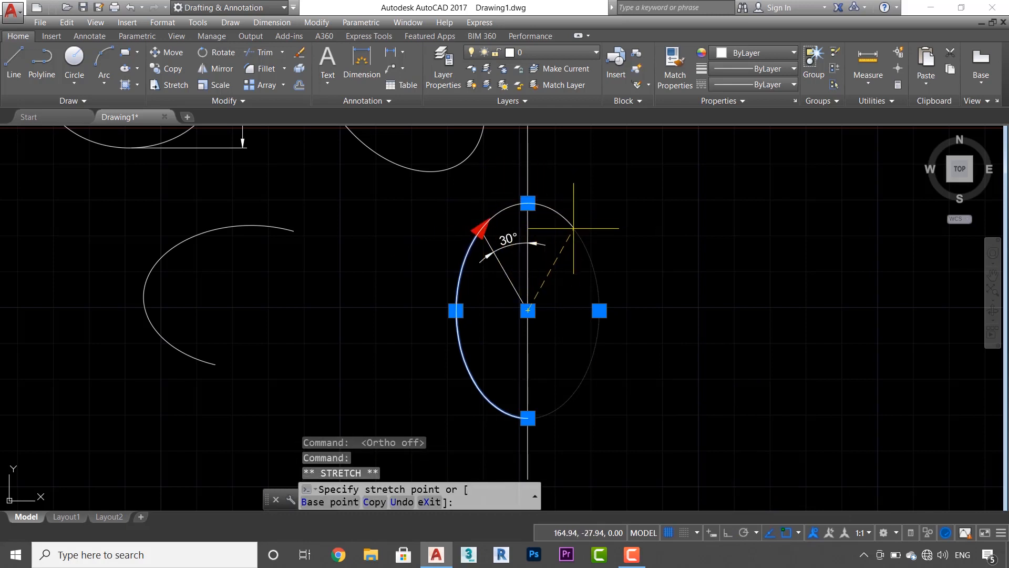
click(579, 253)
key(Escape)
scroll(683, 342, down, 2)
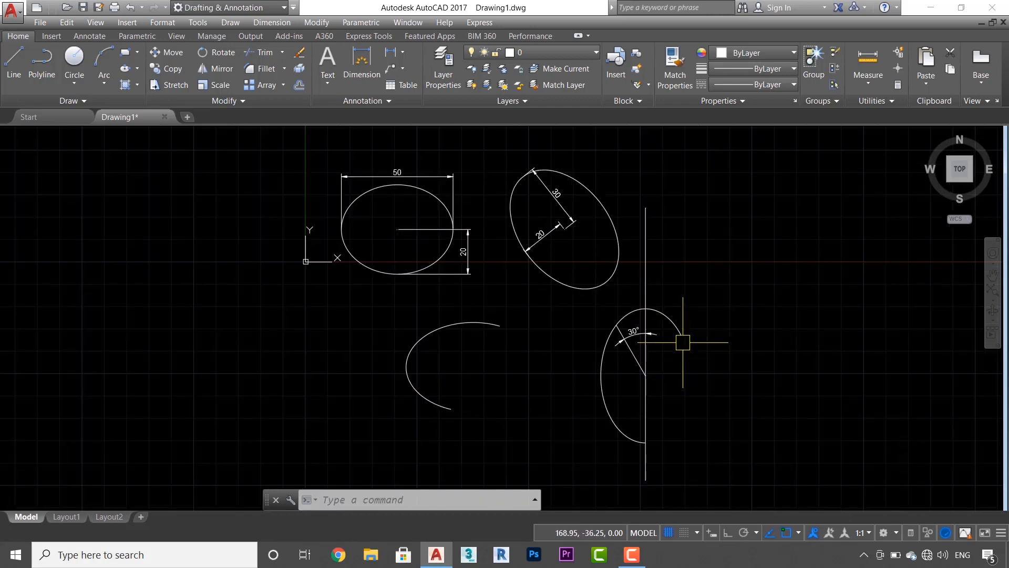